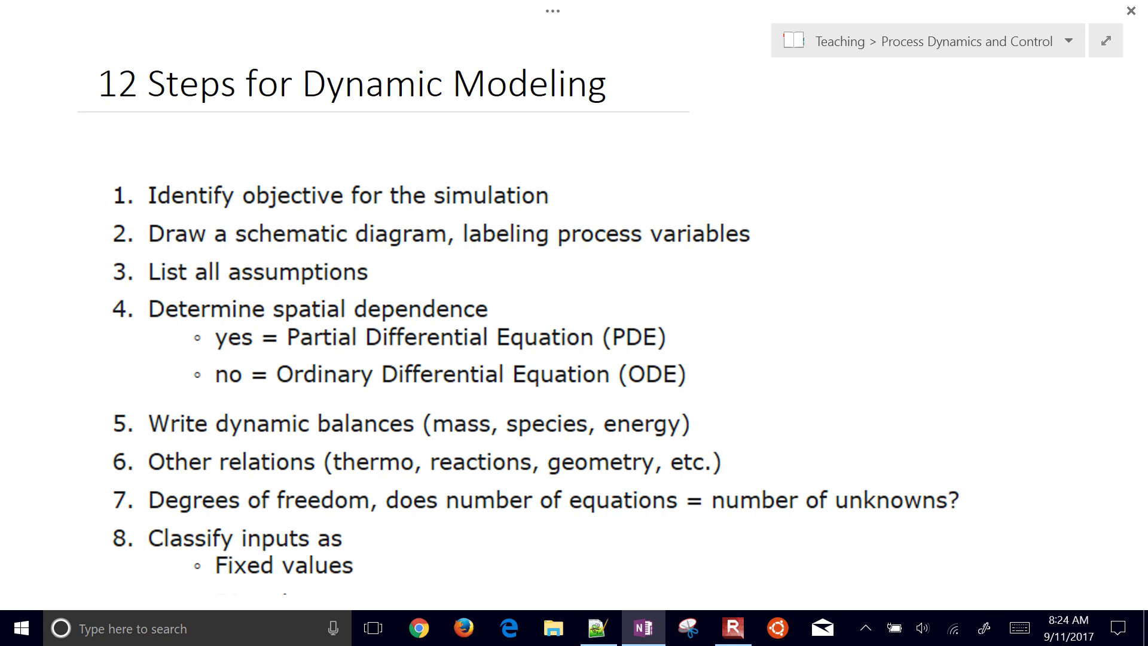
Circle steps 1 and 2 of the dynamic-modeling list in green ink
scroll(574, 333, "right", 10)
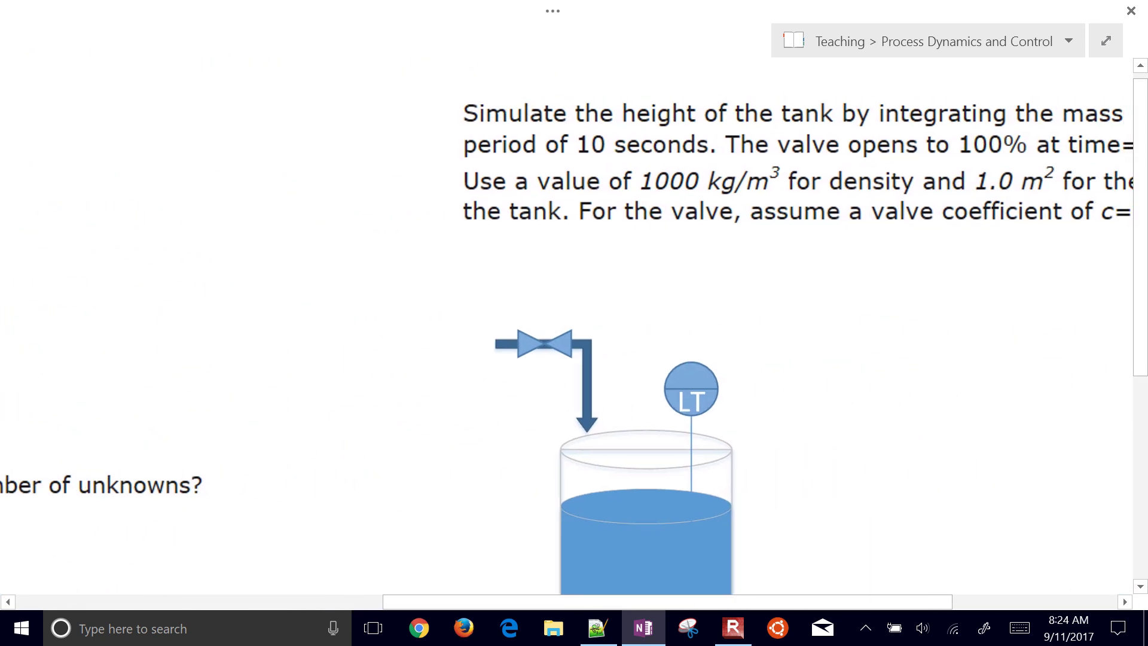
scroll(573, 334, "right", 5)
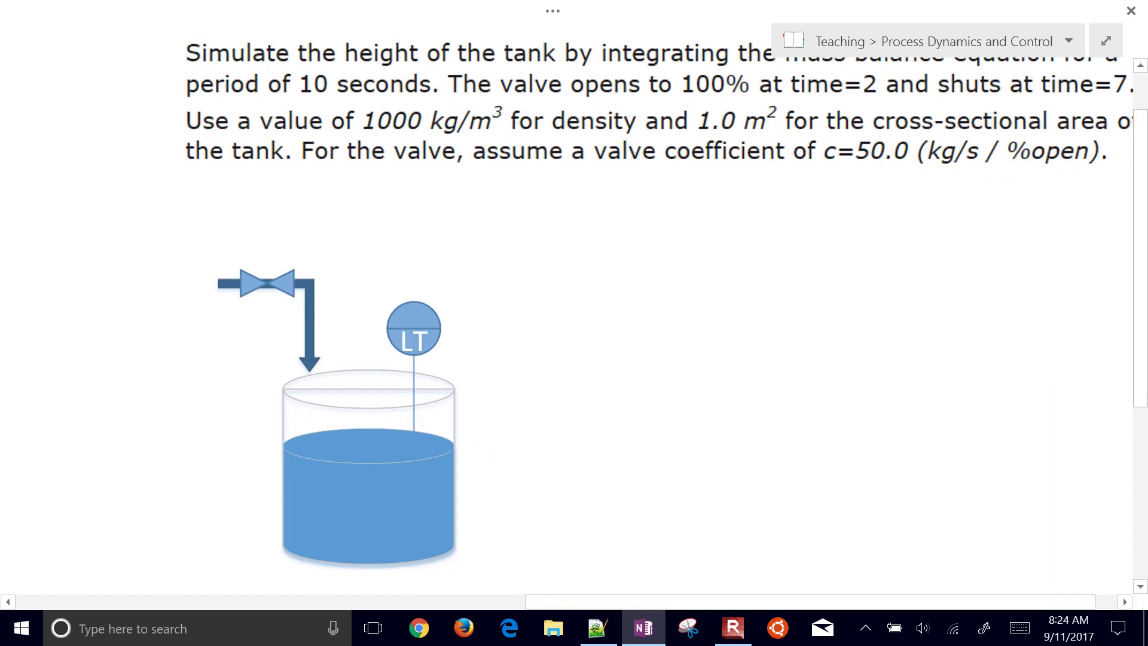
scroll(574, 334, "left", 5)
scroll(574, 334, "left", 12)
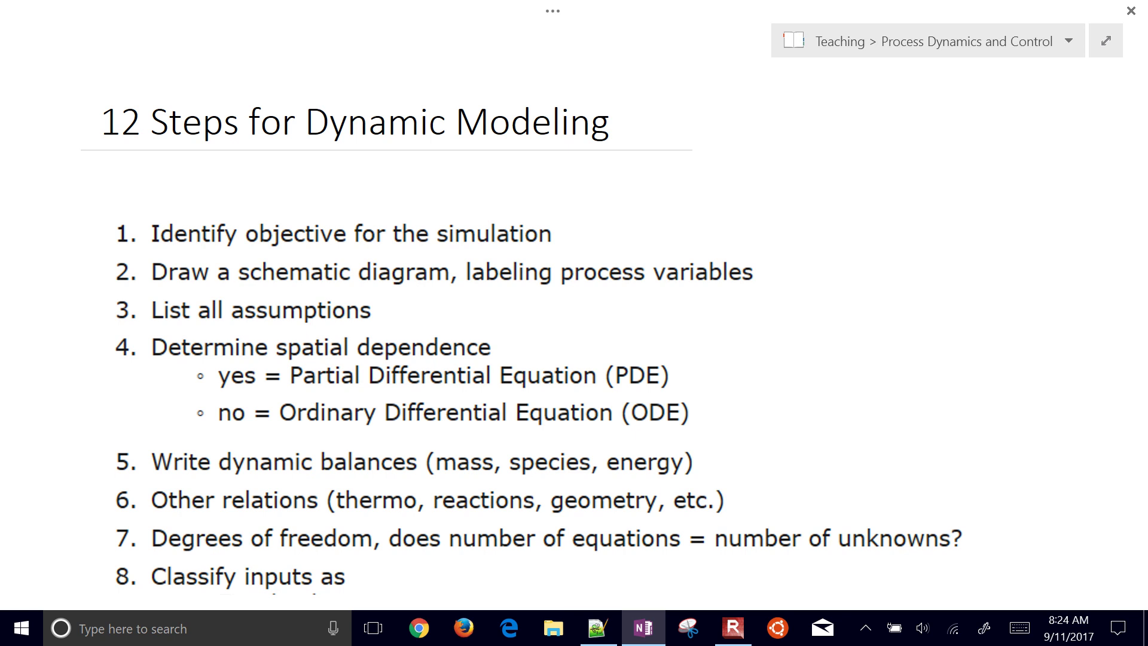
scroll(574, 333, "up", 5)
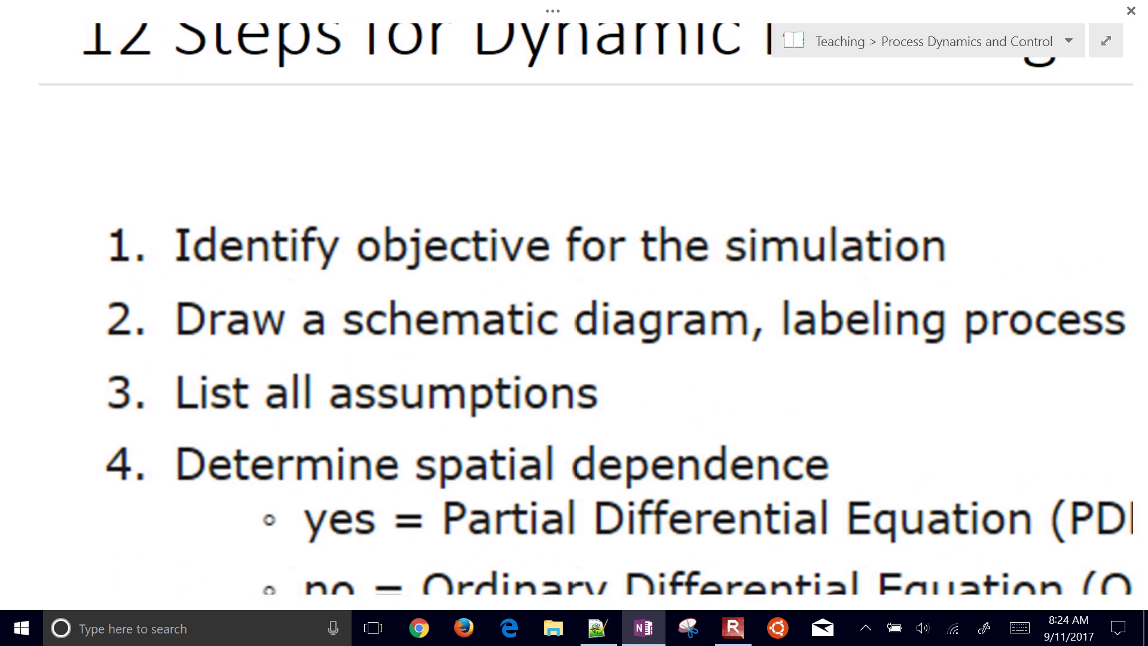
scroll(574, 334, "down", 1)
left_click_drag(103, 204, 84, 216)
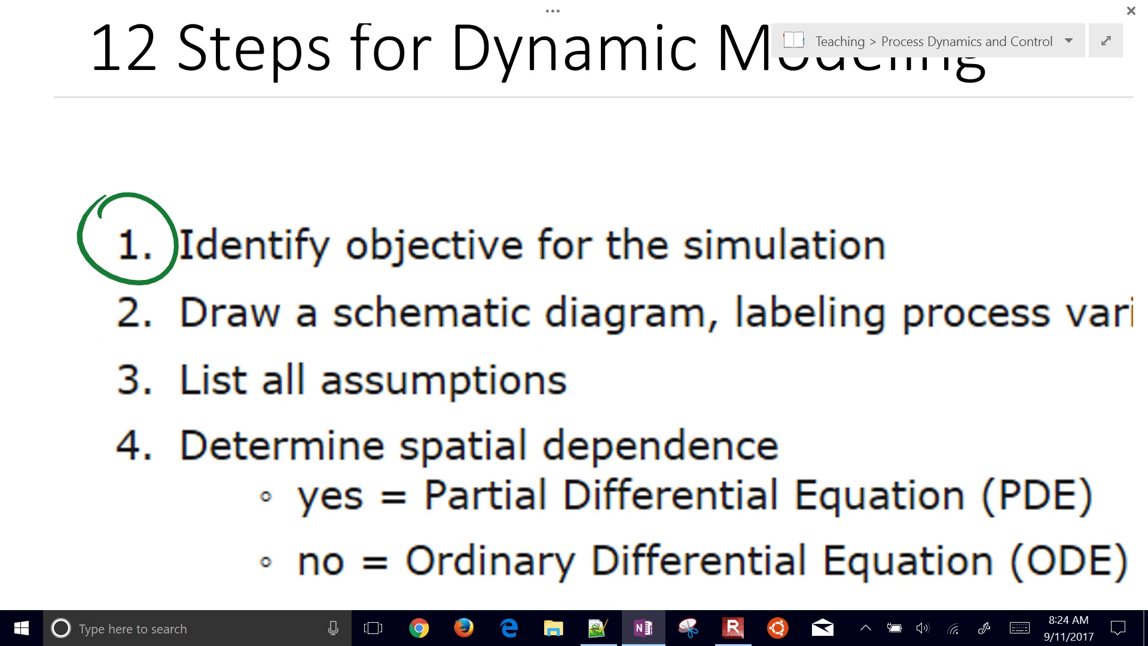
scroll(574, 323, "down", 3)
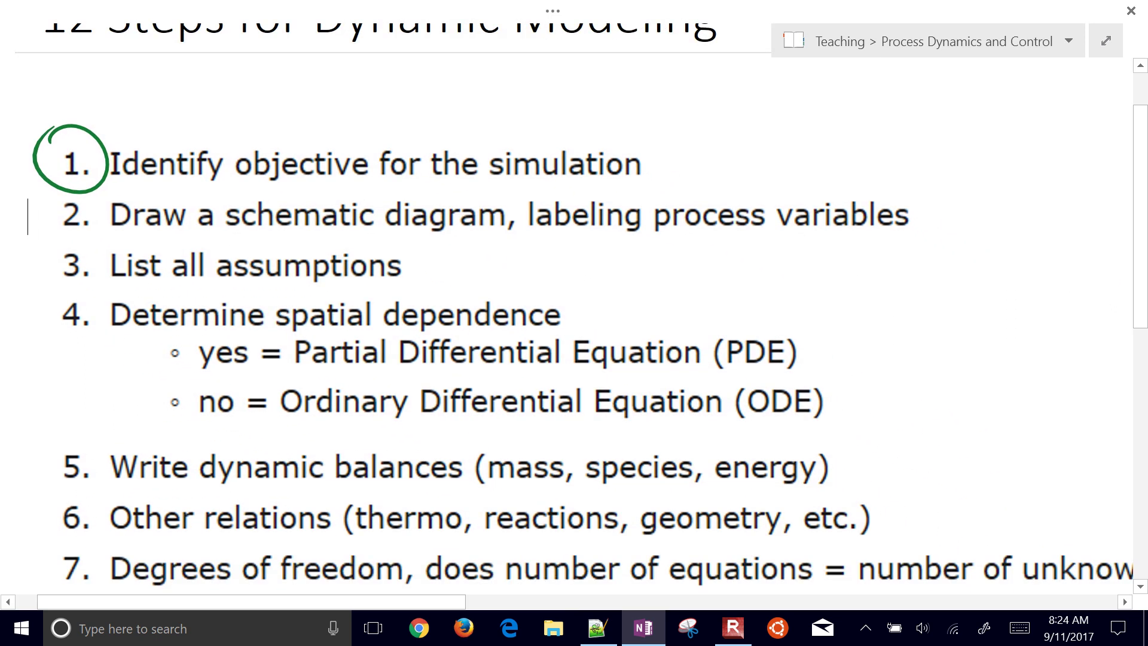
mouse_move(48, 200)
left_mouse_down()
mouse_move(34, 226)
mouse_move(62, 236)
mouse_move(24, 277)
mouse_move(37, 245)
left_mouse_up()
Point an arrow at 'List all assumptions', circle the next step number, and underline ODE and PDE
mouse_move(438, 270)
left_mouse_down()
mouse_move(559, 269)
mouse_move(452, 283)
left_mouse_up()
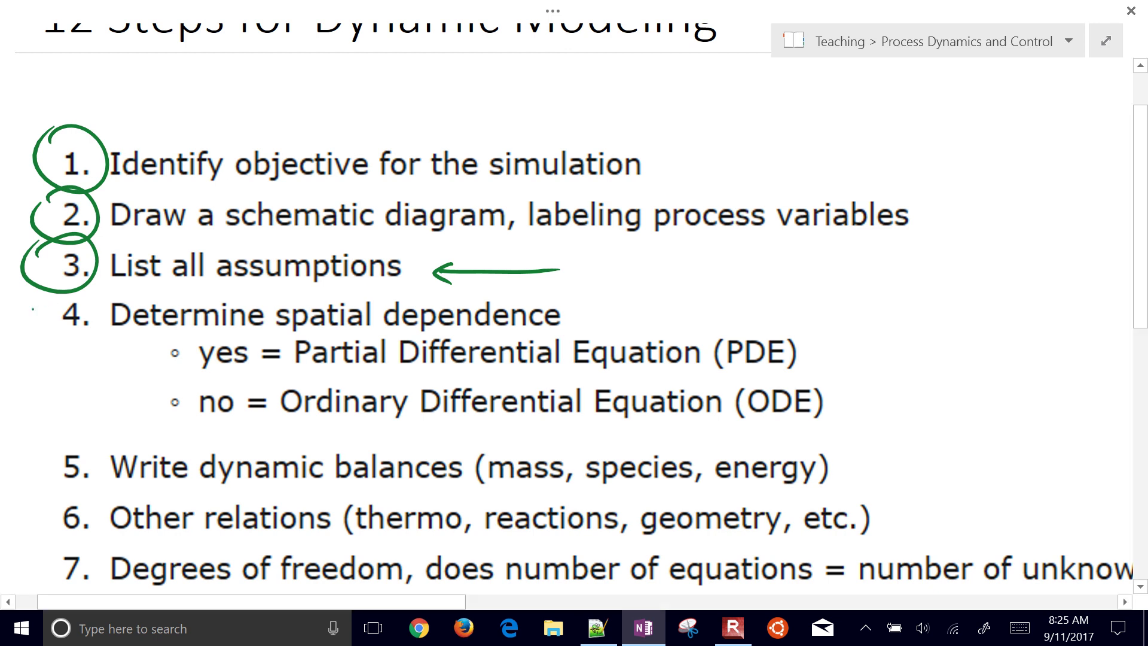
left_click_drag(33, 298, 27, 312)
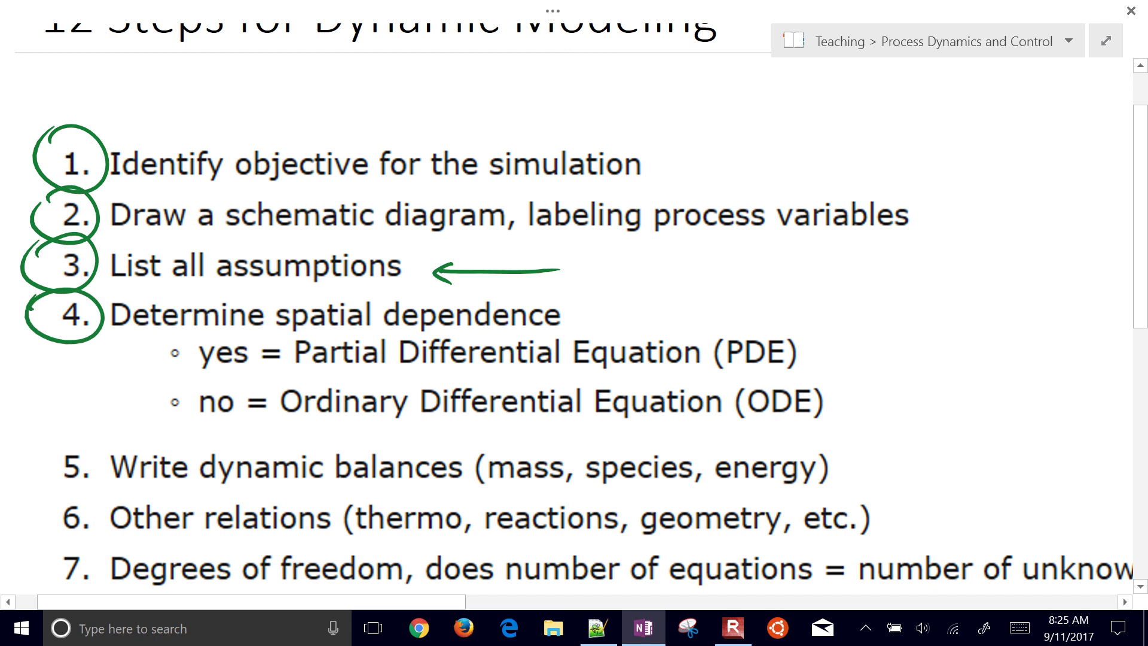
mouse_move(757, 422)
left_mouse_down()
mouse_move(740, 429)
mouse_move(821, 424)
left_mouse_up()
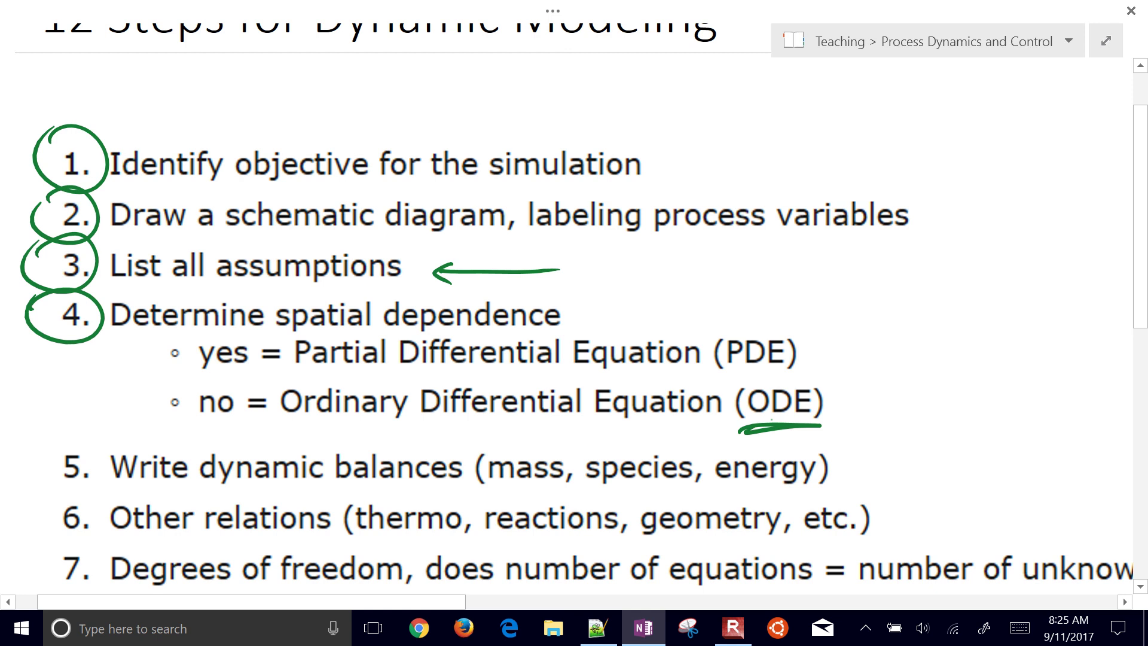
left_click_drag(722, 377, 725, 383)
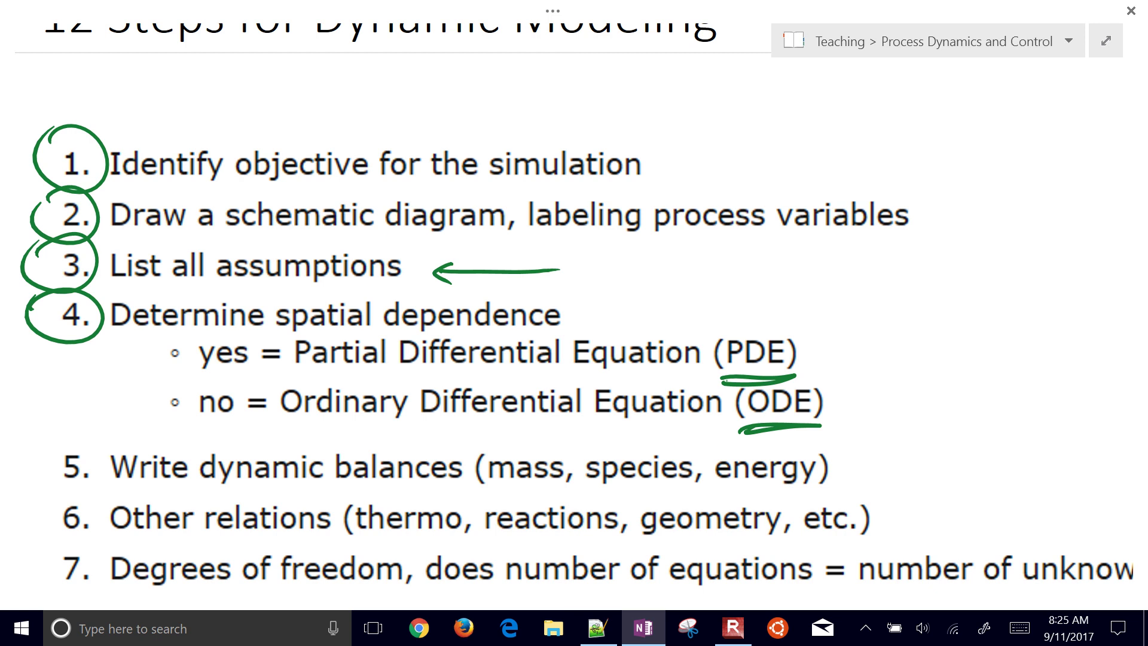
scroll(574, 323, "down", 3)
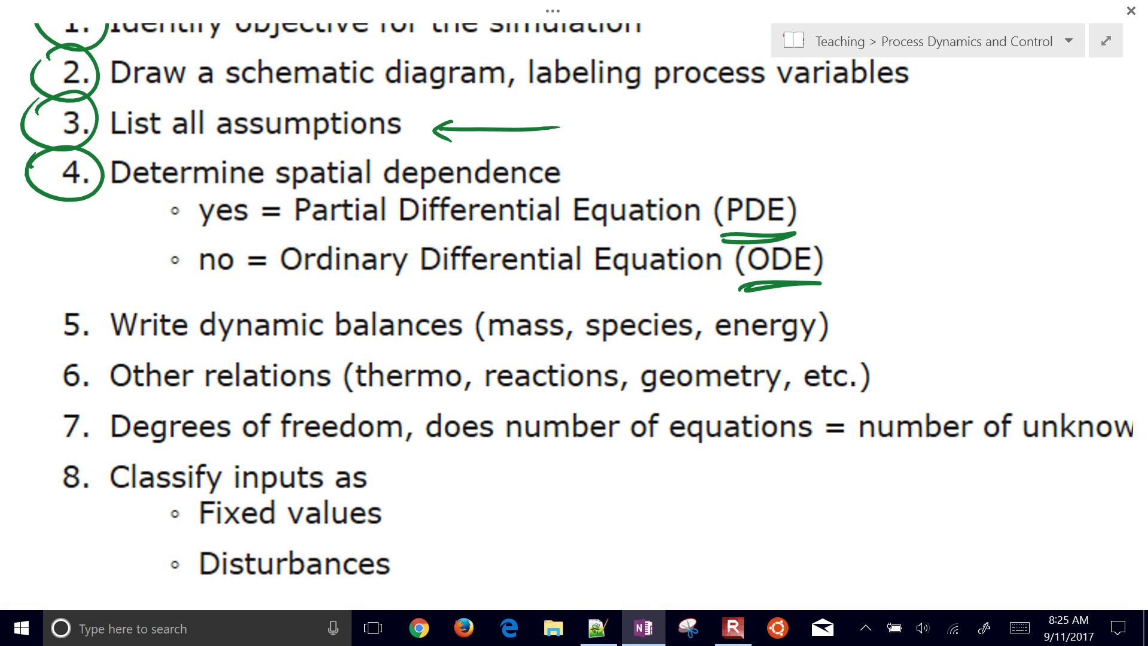
Circle steps 5 and 6, underlining mass, species, energy, thermo and reactions
mouse_move(36, 293)
left_mouse_down()
mouse_move(66, 328)
mouse_move(105, 302)
left_mouse_up()
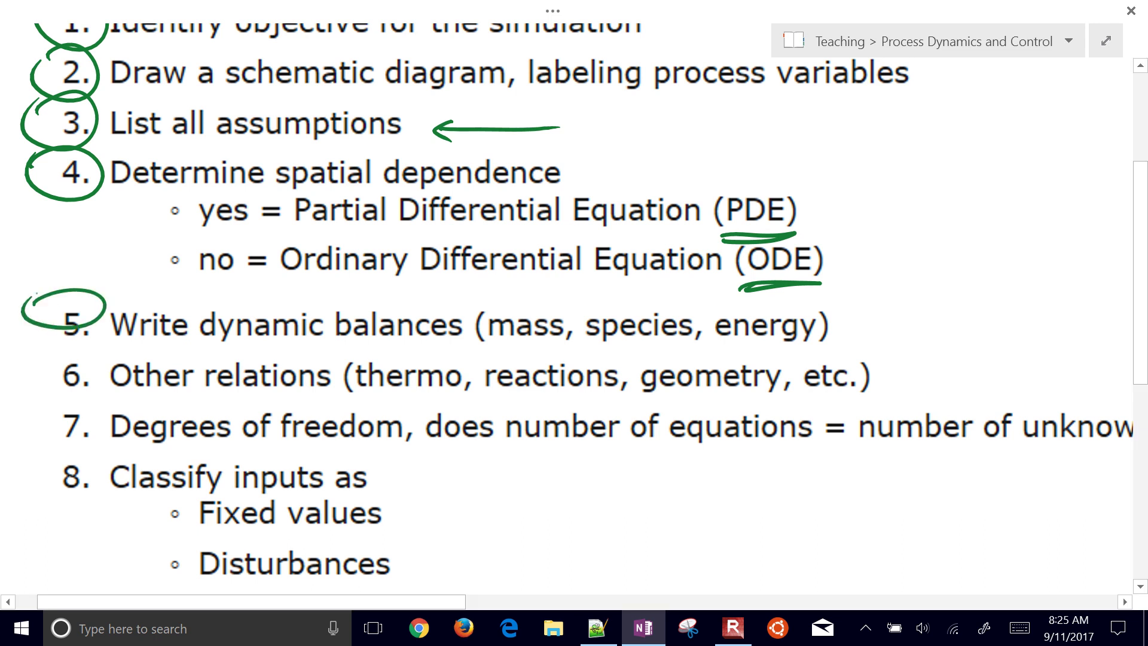
mouse_move(489, 349)
left_mouse_down()
mouse_move(734, 356)
mouse_move(825, 344)
left_mouse_up()
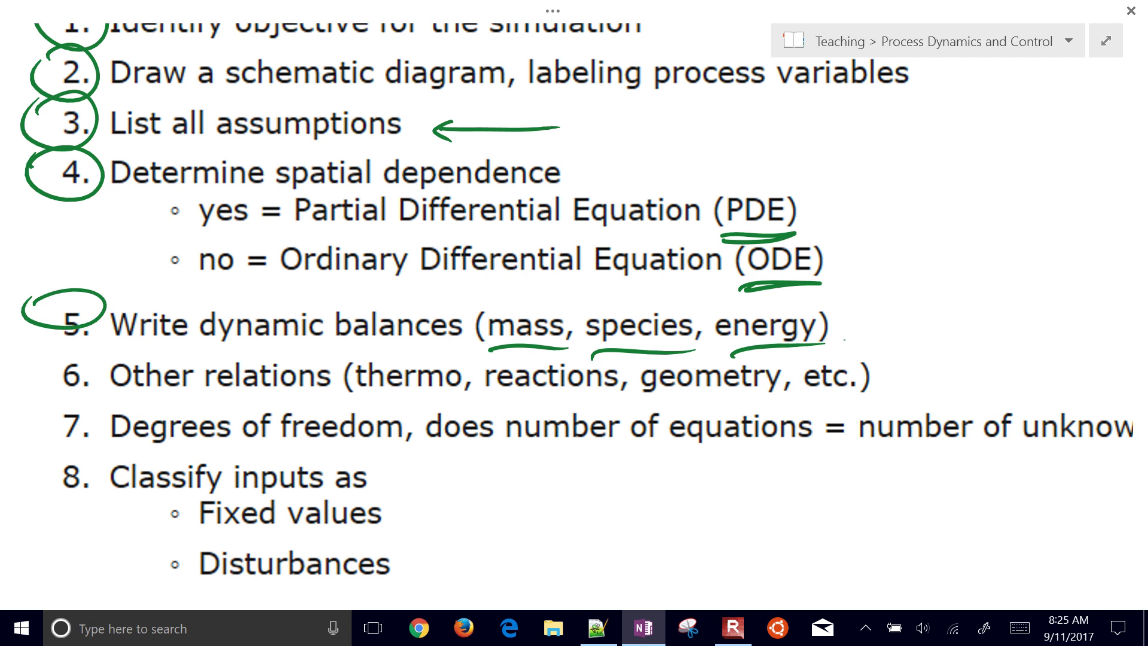
left_click_drag(47, 353, 33, 368)
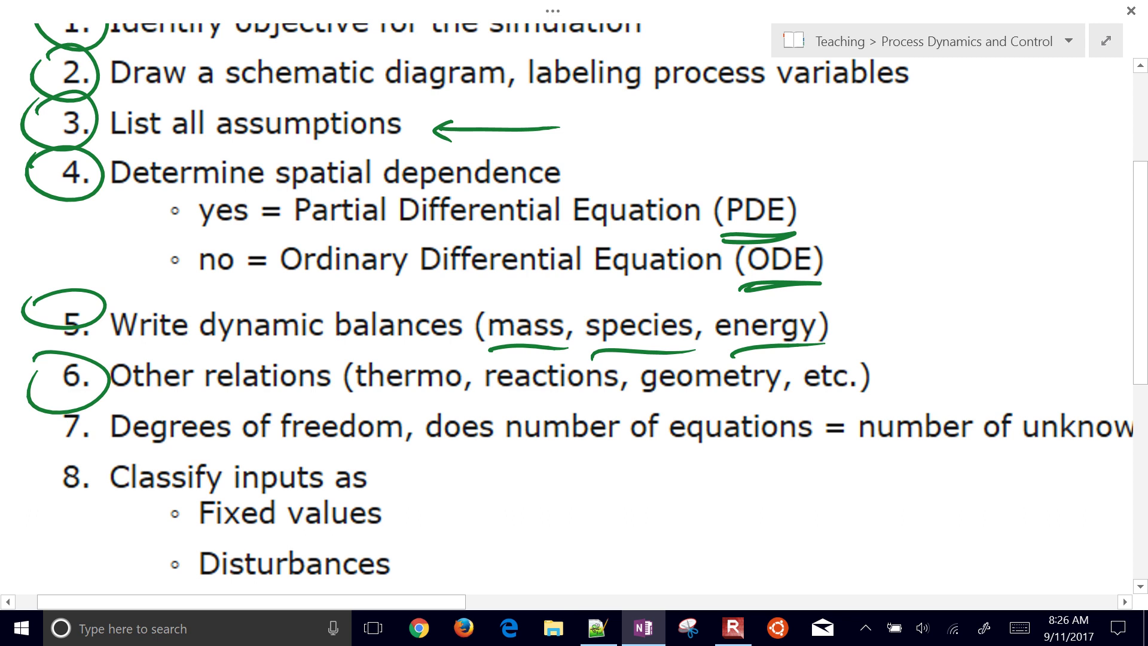
left_click_drag(354, 397, 435, 404)
left_click_drag(504, 396, 786, 403)
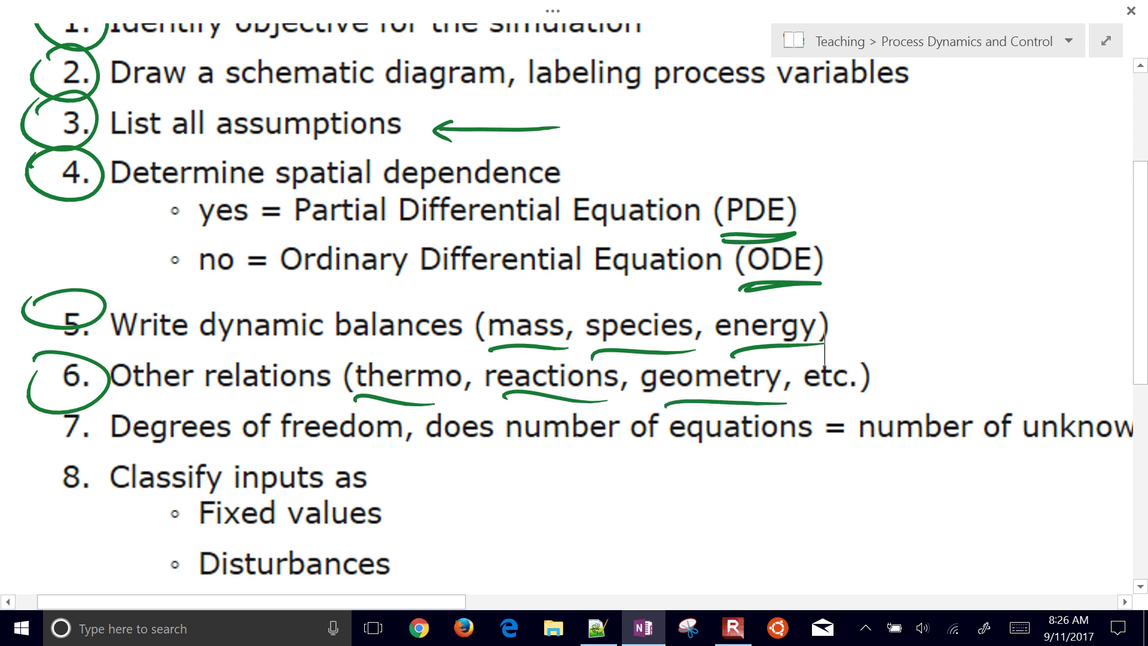
Circle steps 7 and 8 and draw arrows beside Fixed values, Disturbances and Manipulated variables
scroll(574, 299, "down", 3)
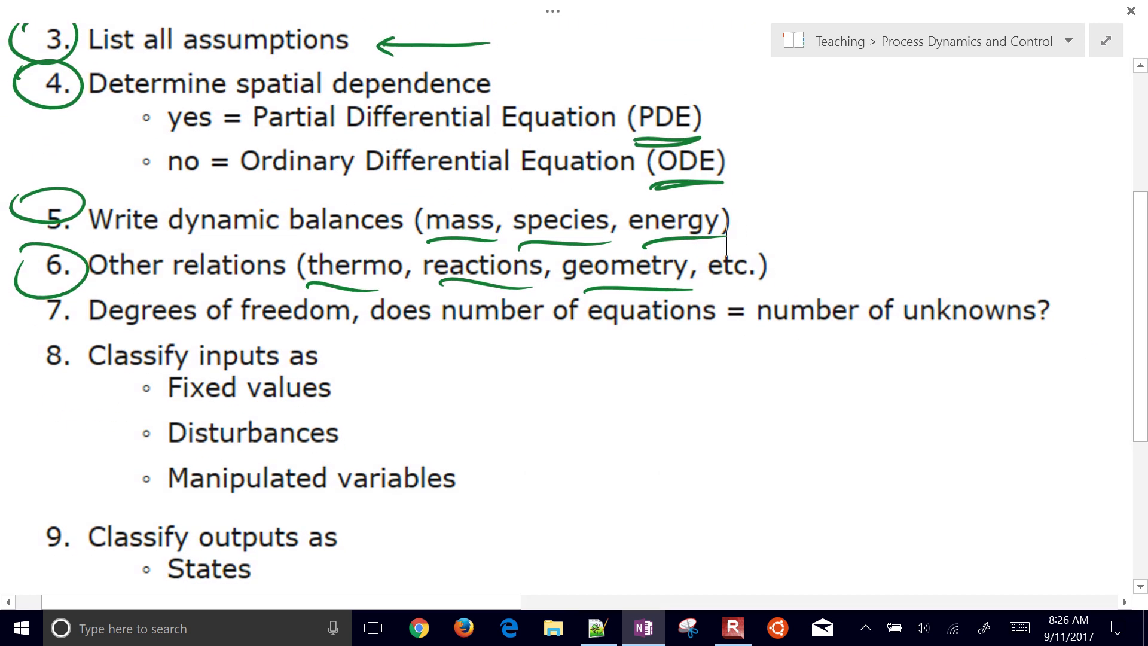
mouse_move(24, 294)
left_mouse_down()
mouse_move(66, 293)
mouse_move(16, 315)
left_mouse_up()
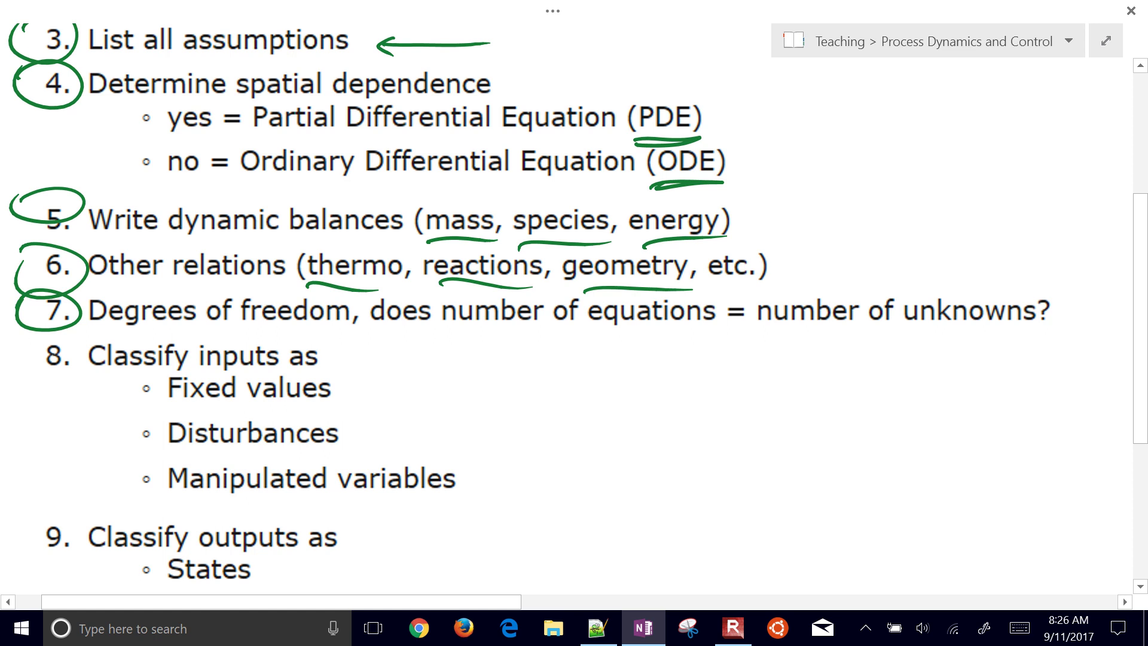
mouse_move(25, 342)
left_mouse_down()
mouse_move(60, 375)
mouse_move(24, 336)
left_mouse_up()
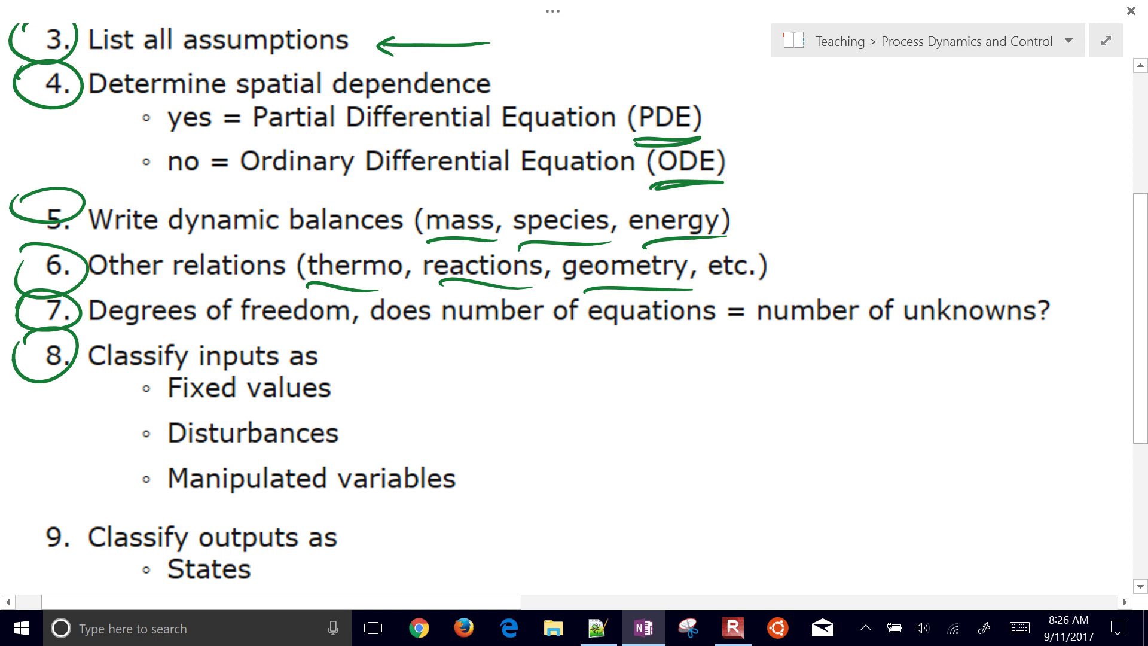
mouse_move(359, 390)
left_mouse_down()
mouse_move(429, 387)
mouse_move(372, 405)
left_mouse_up()
mouse_move(362, 432)
left_mouse_down()
mouse_move(446, 424)
mouse_move(380, 443)
left_mouse_up()
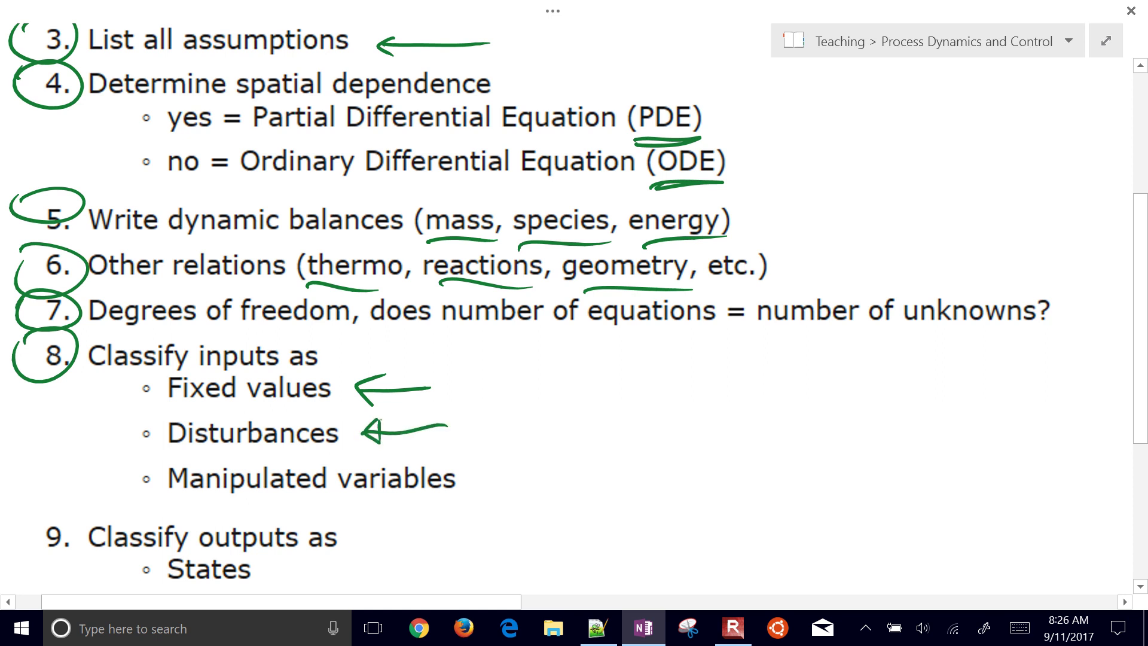
left_click_drag(476, 483, 532, 472)
mouse_move(490, 472)
left_mouse_down()
mouse_move(477, 488)
mouse_move(494, 491)
left_mouse_up()
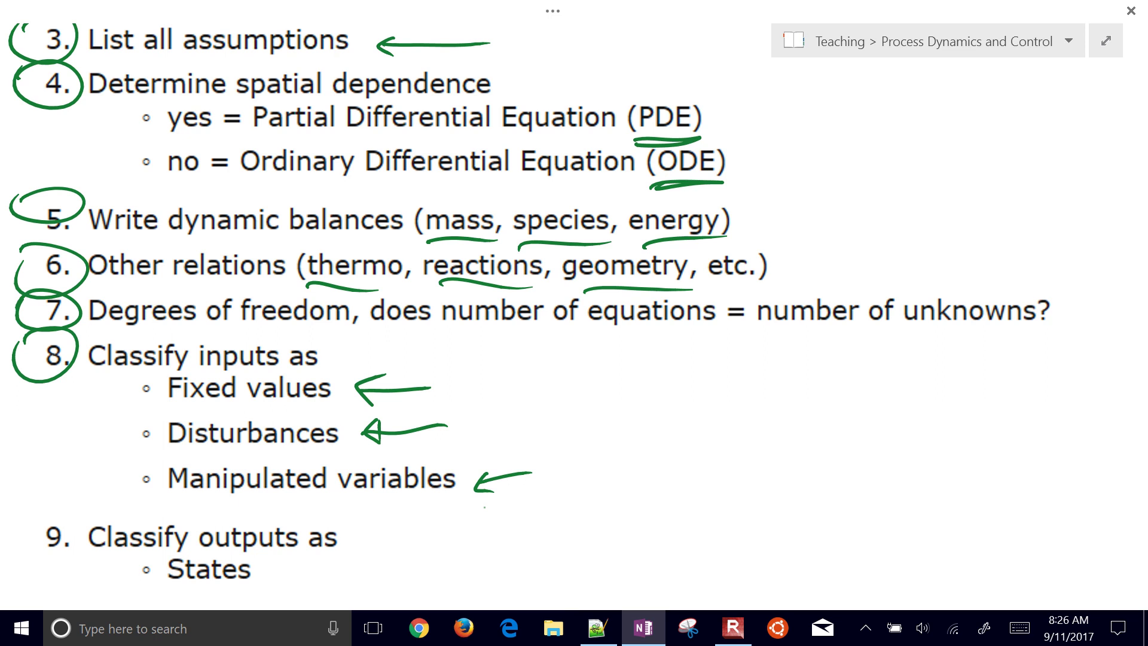
scroll(485, 507, "down", 3)
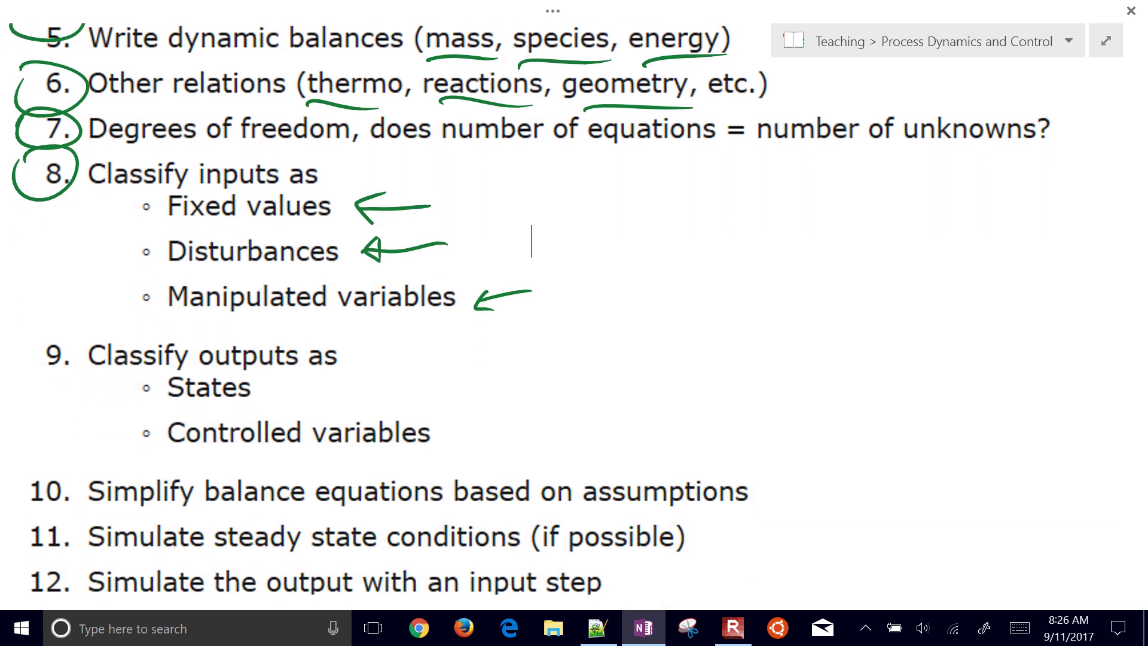
Circle step 9 and draw arrows beside States and Controlled variables
left_click_drag(33, 328, 27, 332)
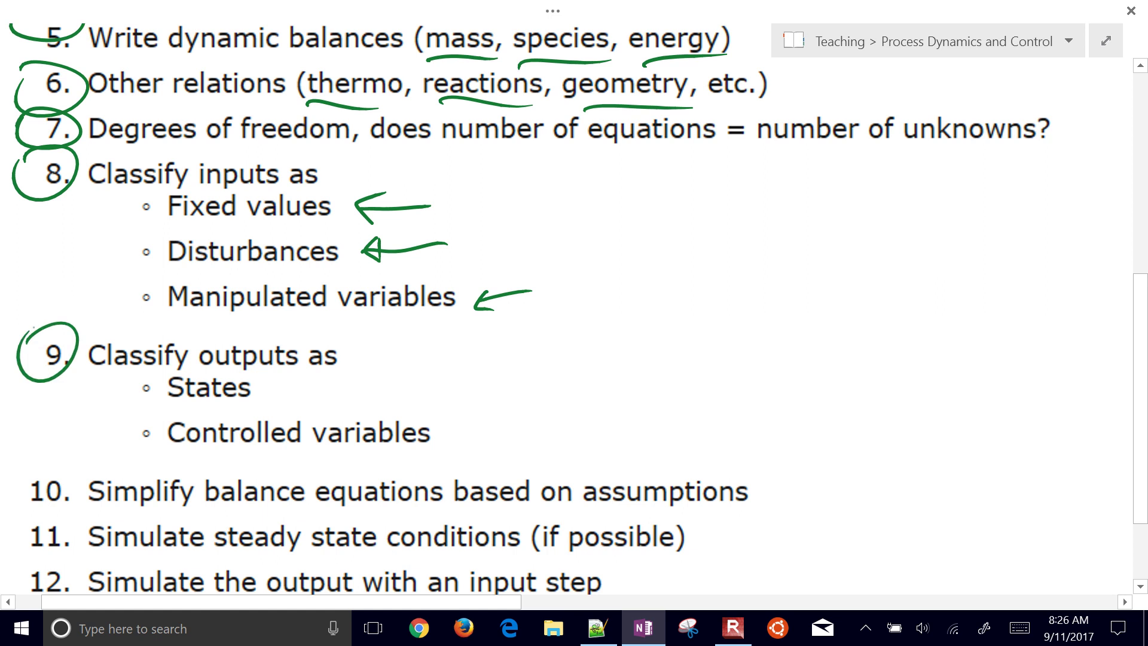
mouse_move(374, 374)
left_mouse_down()
mouse_move(284, 383)
mouse_move(296, 395)
mouse_move(297, 383)
left_mouse_up()
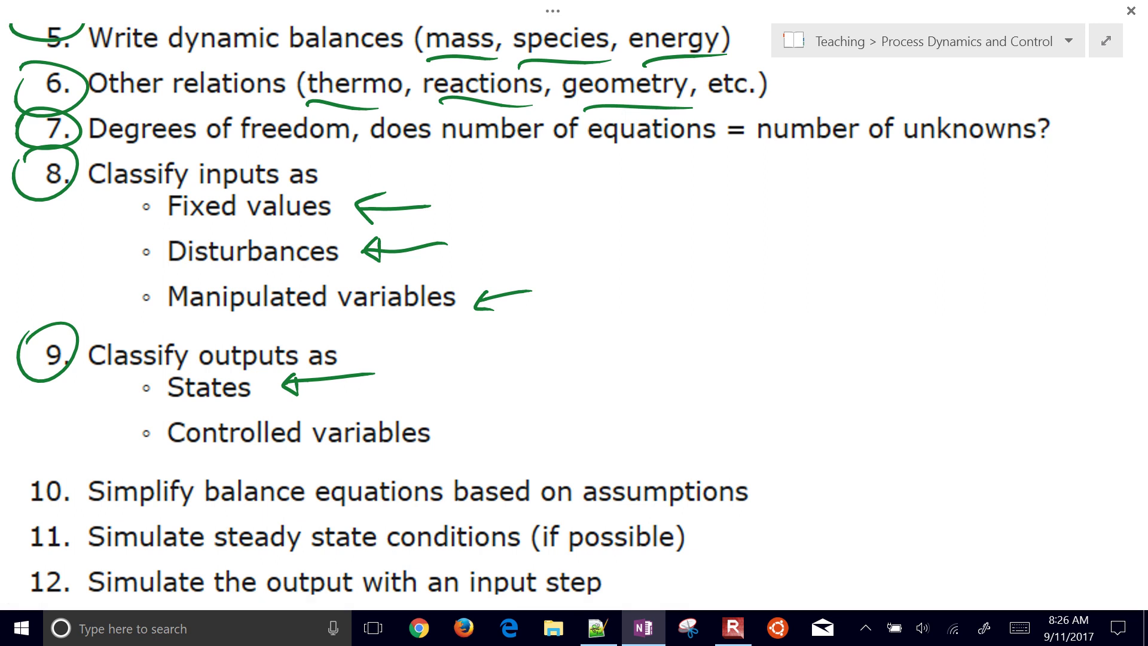
left_click_drag(449, 431, 514, 413)
left_click_drag(465, 418, 465, 441)
Circle step 10 in green ink
scroll(574, 317, "down", 3)
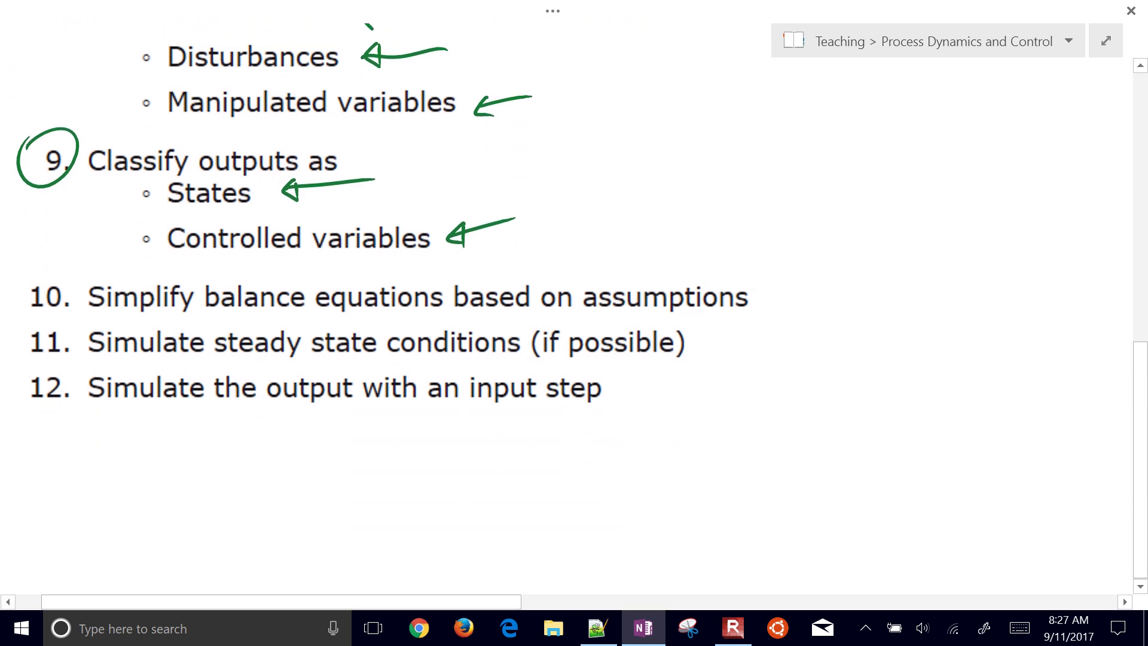
scroll(574, 317, "left", 1)
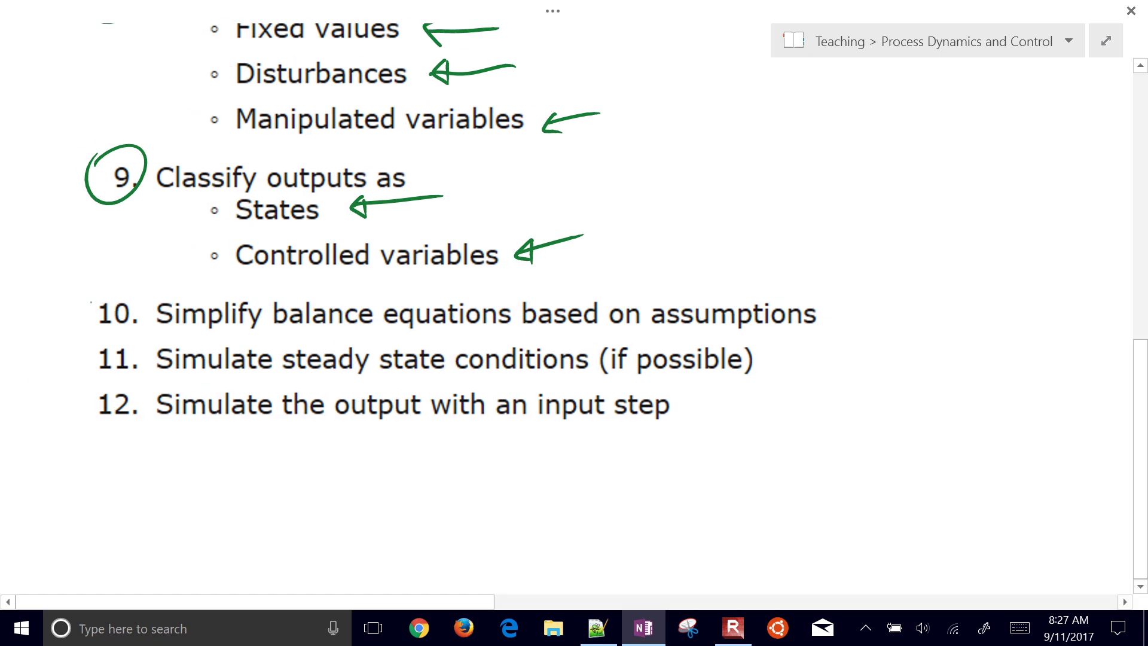
left_click_drag(84, 288, 79, 300)
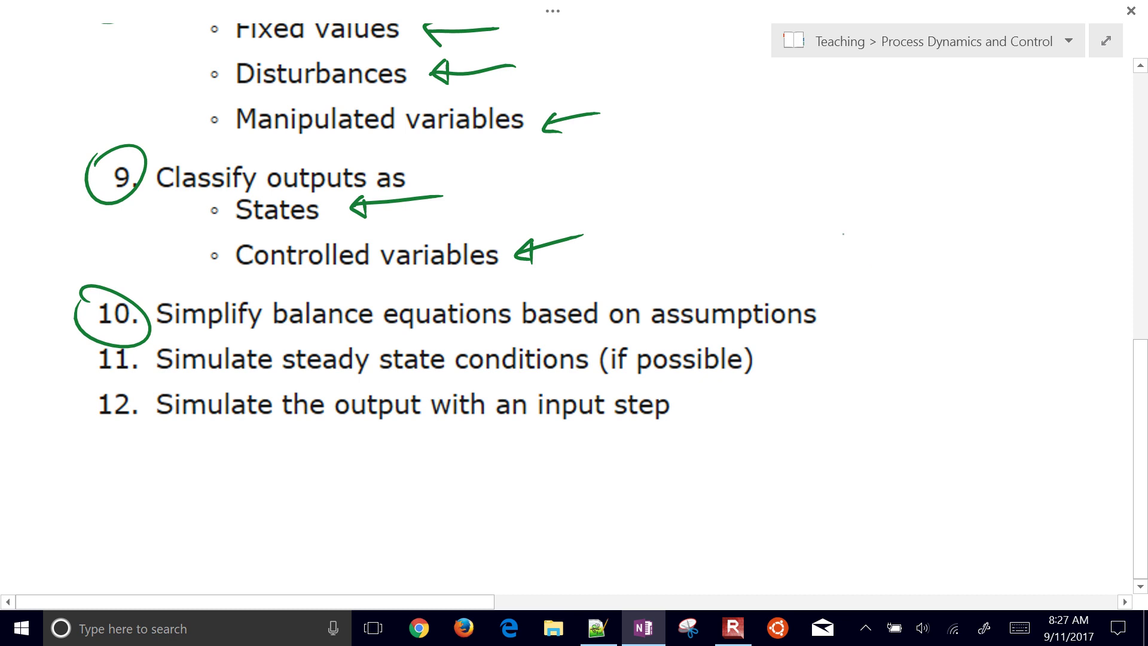
Circle the word 'assumptions' in step 10 and label it #3
scroll(574, 317, "up", 4)
scroll(574, 317, "up", 4)
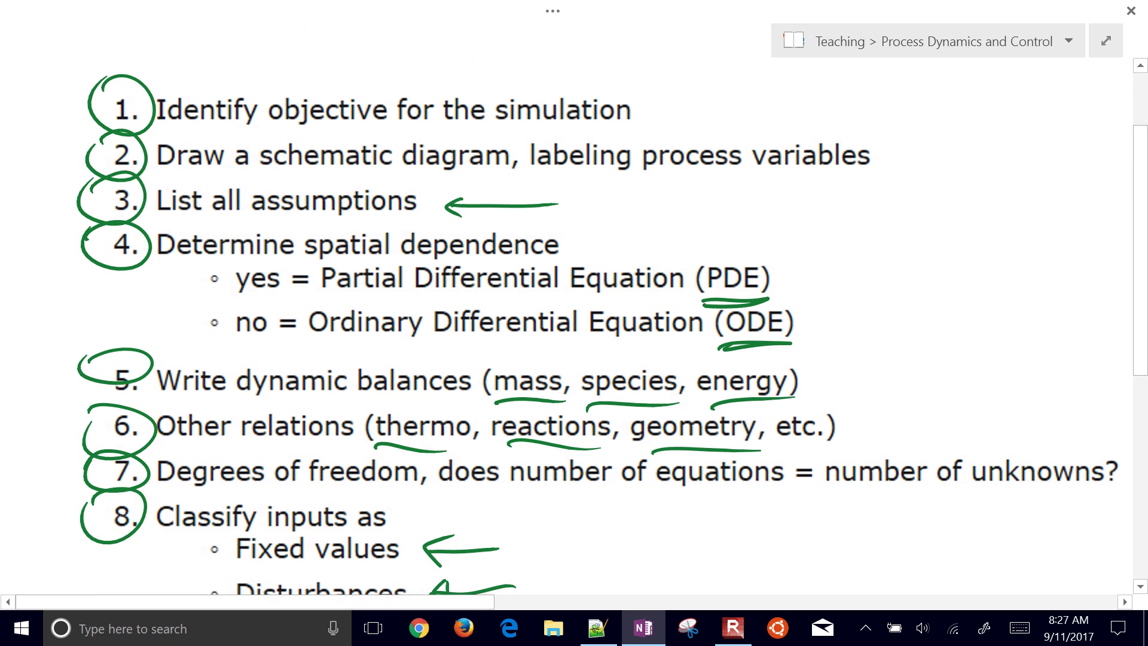
scroll(574, 316, "down", 6)
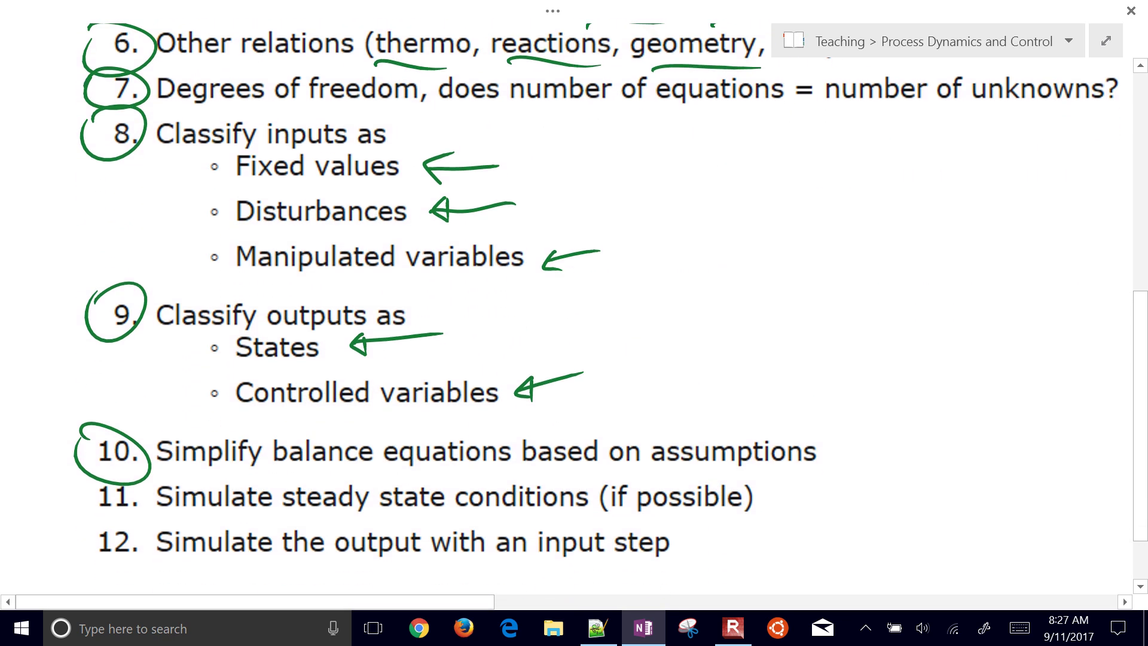
mouse_move(642, 435)
left_mouse_down()
mouse_move(724, 418)
mouse_move(649, 439)
left_mouse_up()
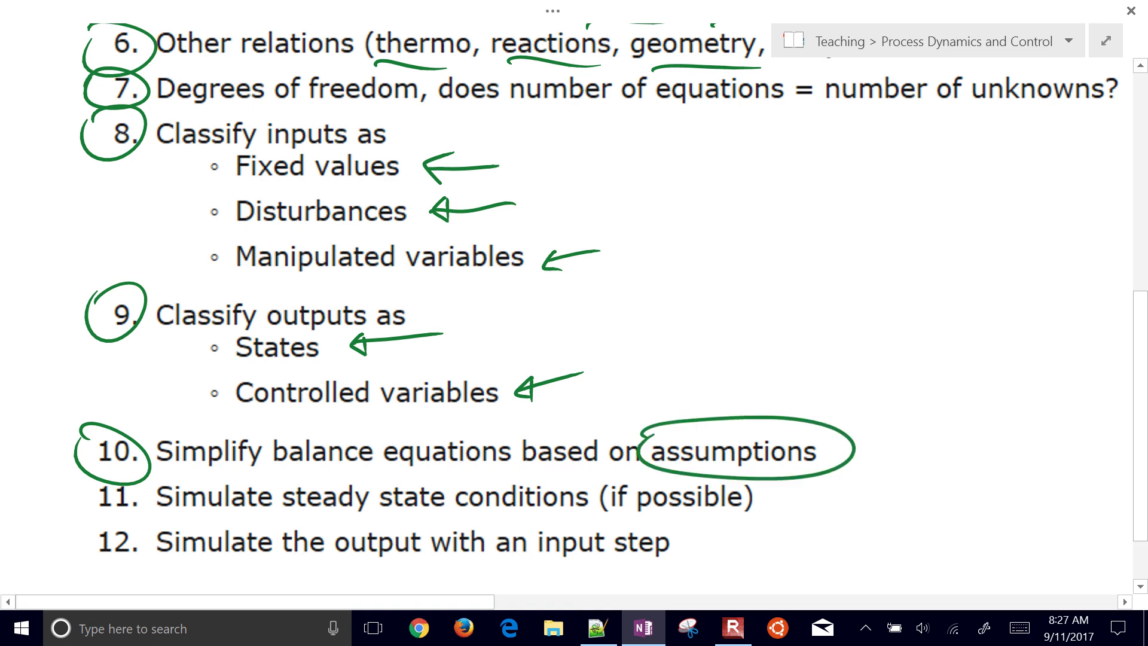
left_click_drag(843, 372, 841, 411)
left_click_drag(849, 367, 847, 398)
left_click_drag(863, 377, 870, 403)
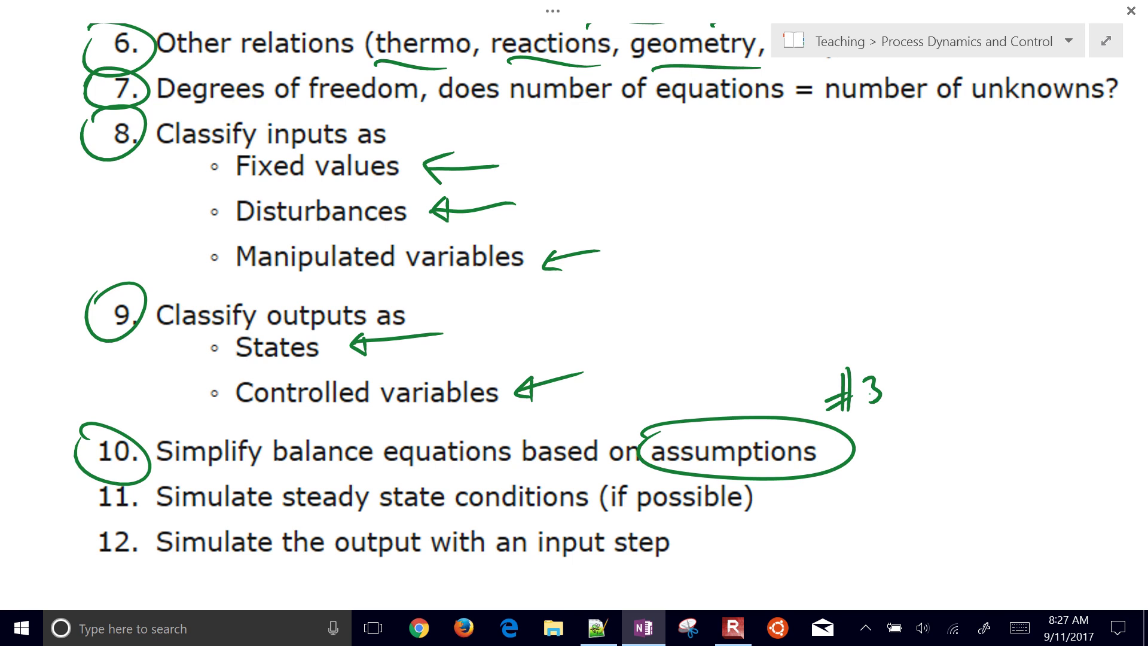
Circle steps 11 and 12 and handwrite the S.S. label beside step 11
mouse_move(129, 477)
left_mouse_down()
mouse_move(77, 489)
mouse_move(141, 498)
left_mouse_up()
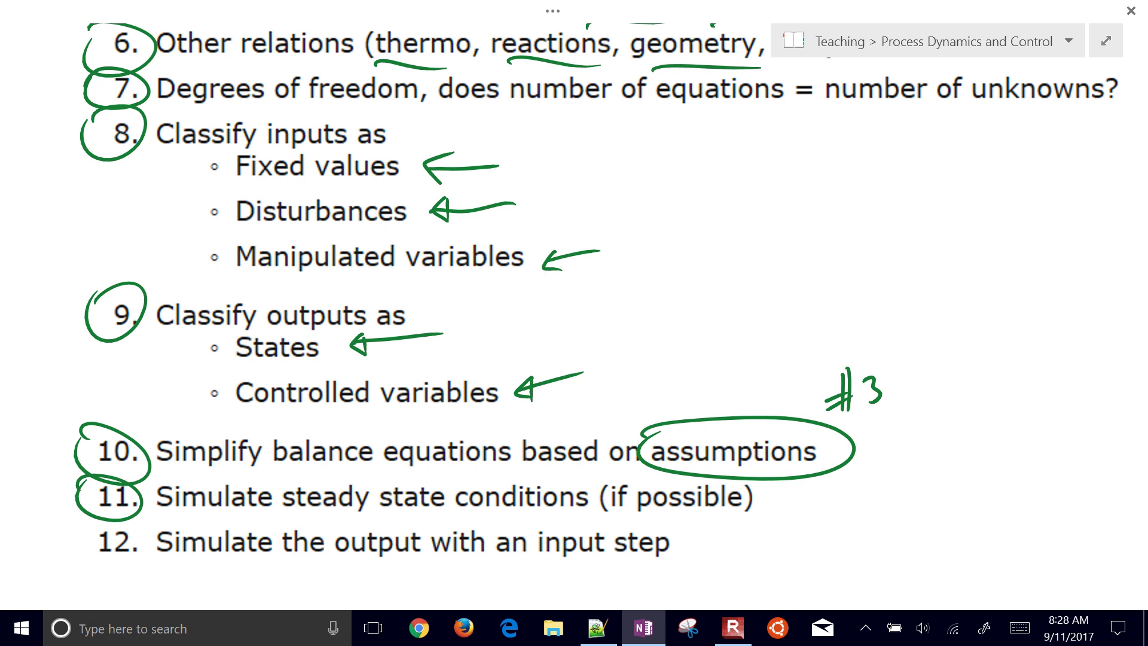
scroll(574, 317, "down", 1)
mouse_move(90, 443)
left_mouse_down()
mouse_move(76, 451)
mouse_move(159, 460)
left_mouse_up()
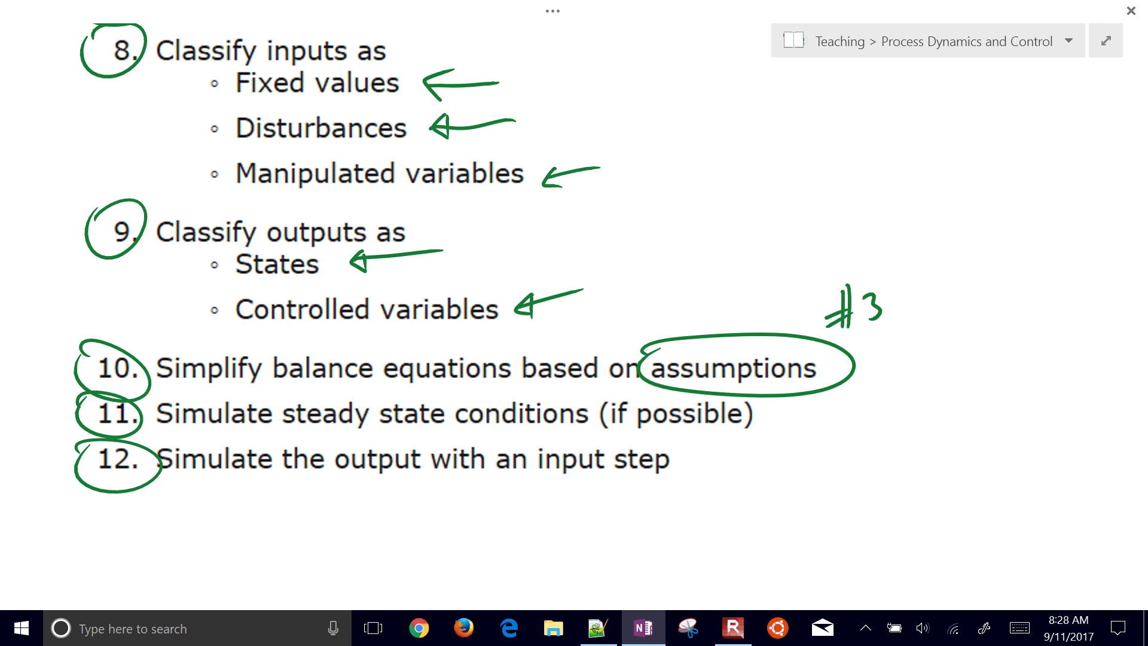
left_click_drag(868, 401, 850, 427)
left_click(873, 426)
mouse_move(904, 402)
left_mouse_down()
mouse_move(851, 486)
mouse_move(873, 501)
mouse_move(904, 478)
left_mouse_up()
left_click(914, 420)
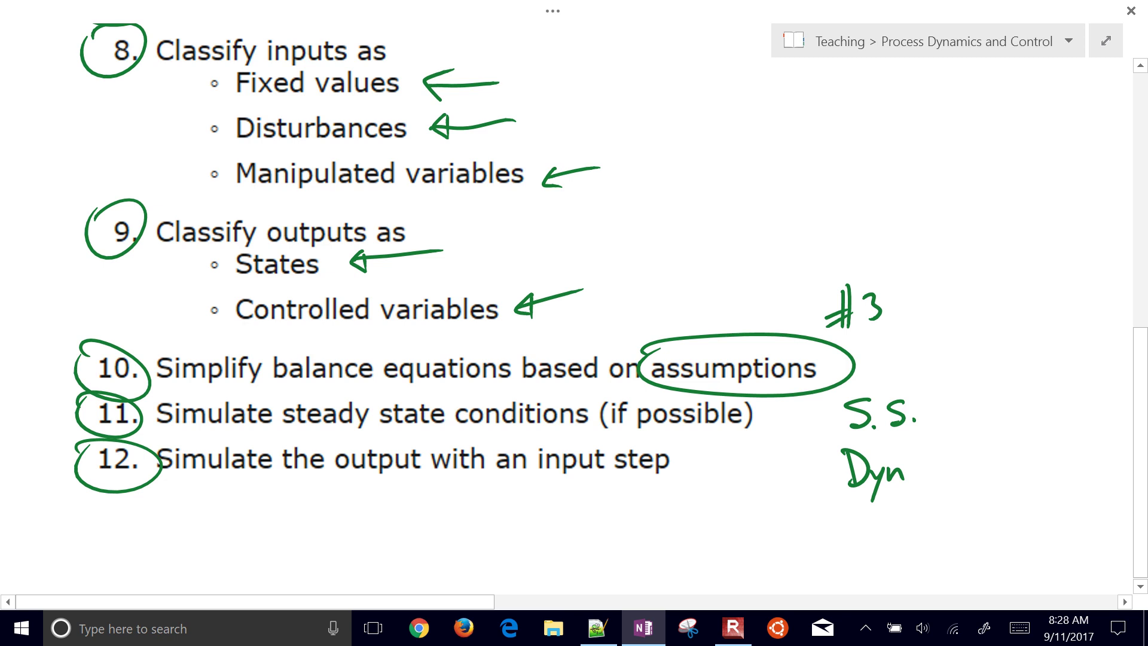
scroll(574, 318, "up", 5)
Underline 'mass balance equation' and the 100%, time=2 and time=7 values in the tank problem
scroll(574, 319, "right", 10)
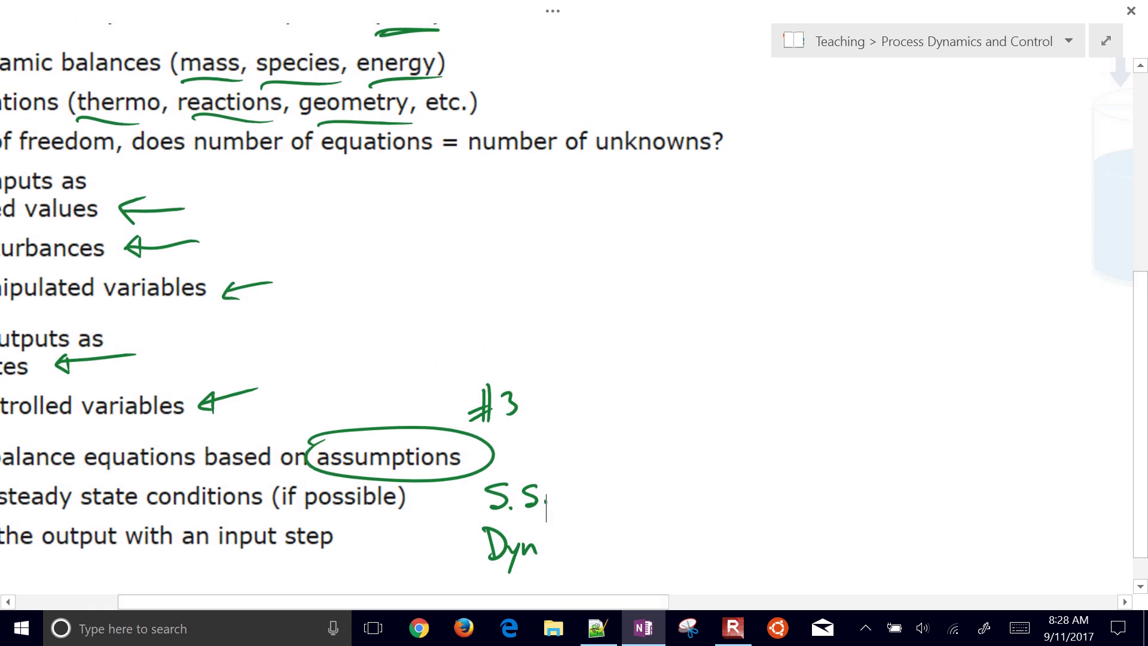
scroll(574, 318, "right", 4)
scroll(574, 318, "up", 4)
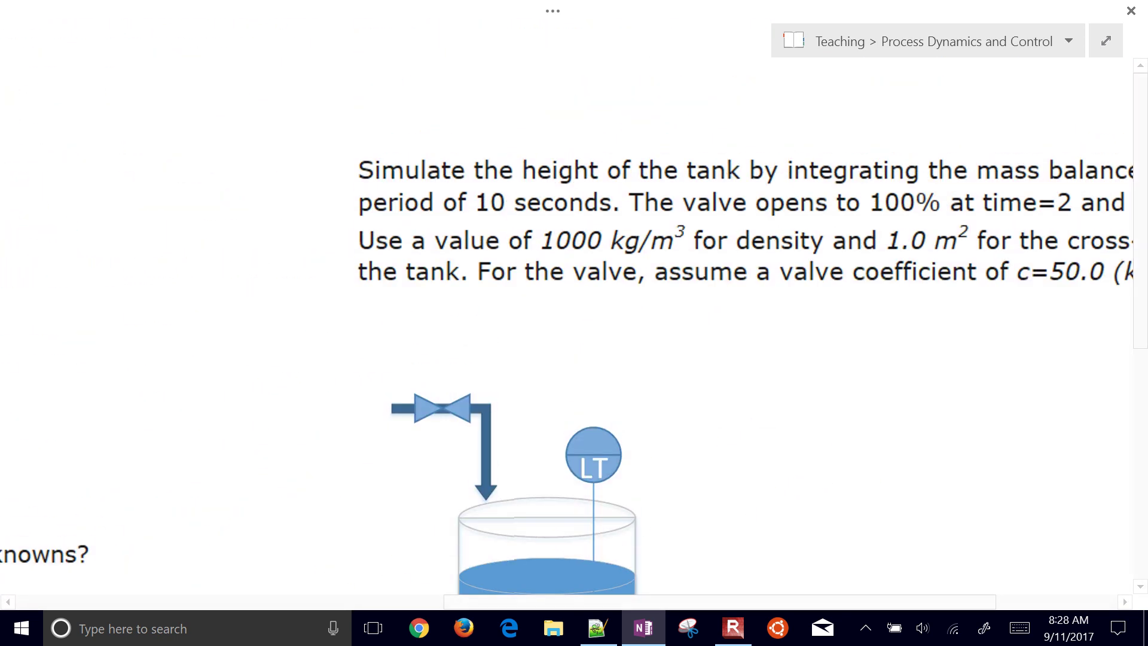
scroll(574, 318, "right", 5)
scroll(574, 318, "down", 1)
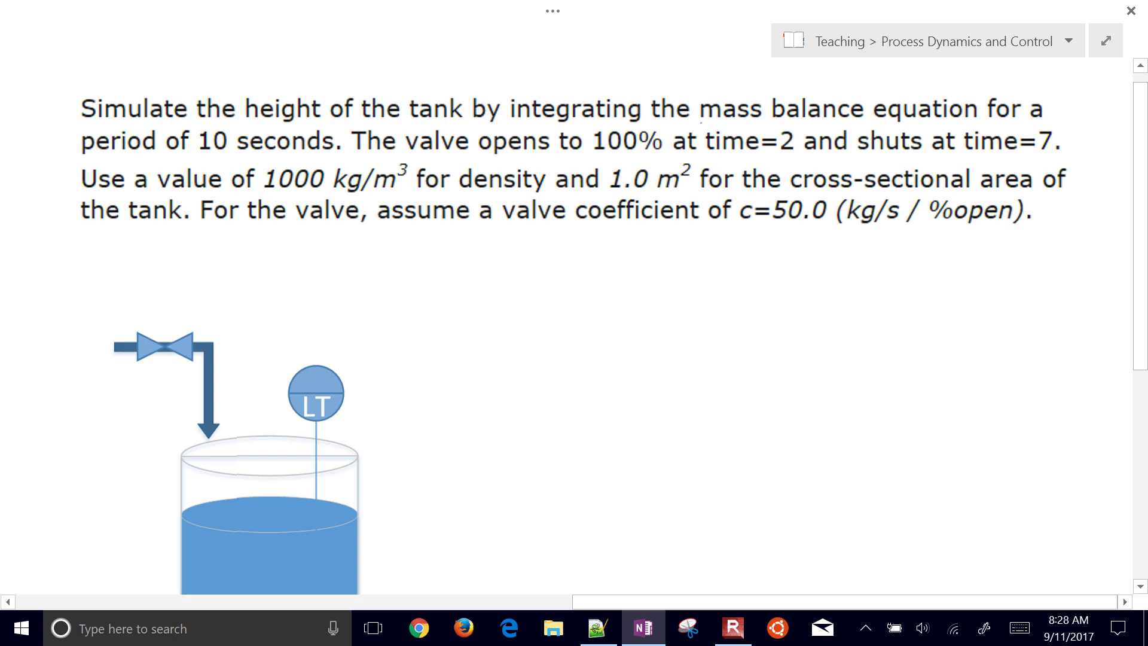
left_click_drag(702, 124, 971, 125)
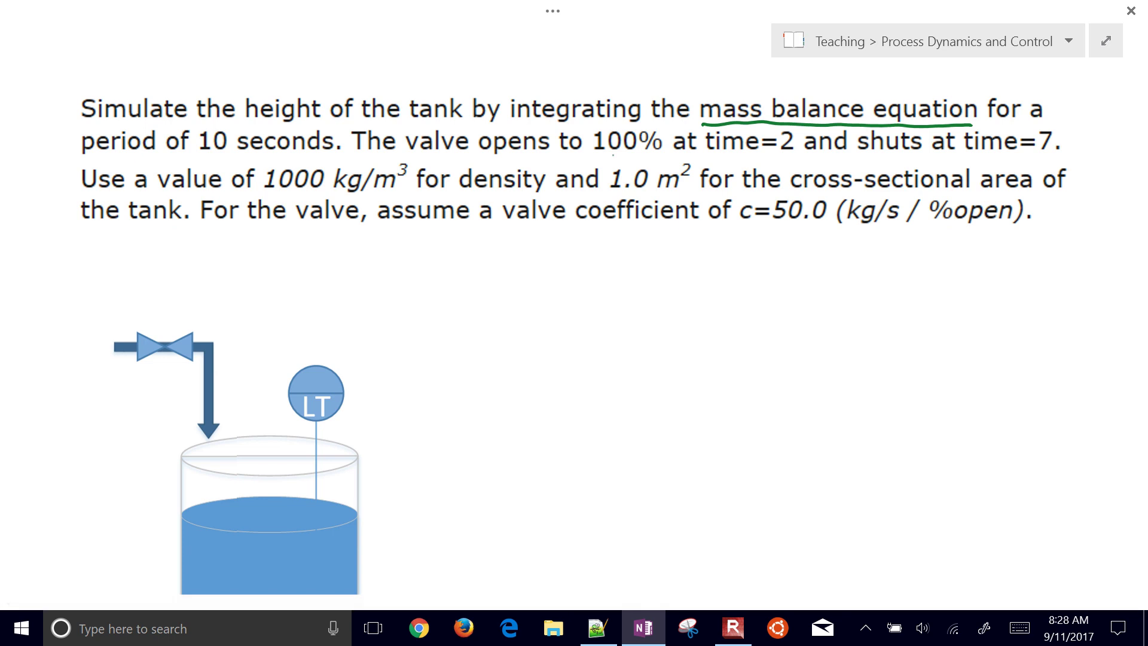
mouse_move(593, 160)
left_mouse_down()
mouse_move(666, 144)
mouse_move(793, 157)
left_mouse_up()
left_click_drag(970, 159, 1054, 160)
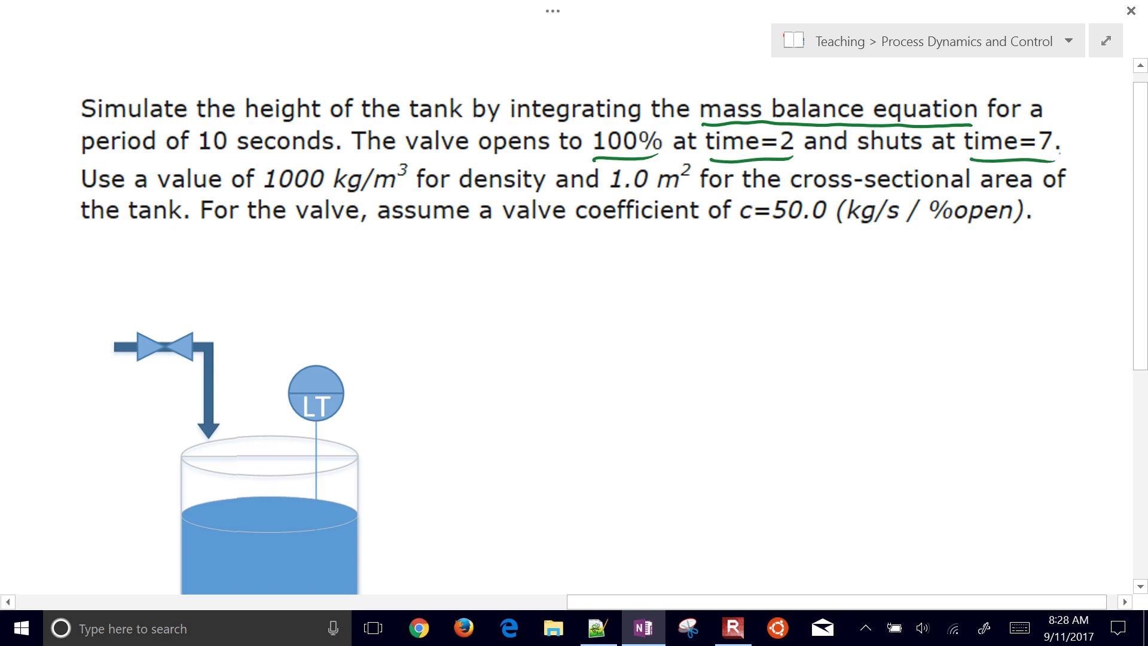
Underline 1000 kg/m³, 1.0 m² and c=50.0, then begin writing ṁin beside the tank
left_click_drag(264, 195, 403, 196)
left_click_drag(606, 193, 678, 191)
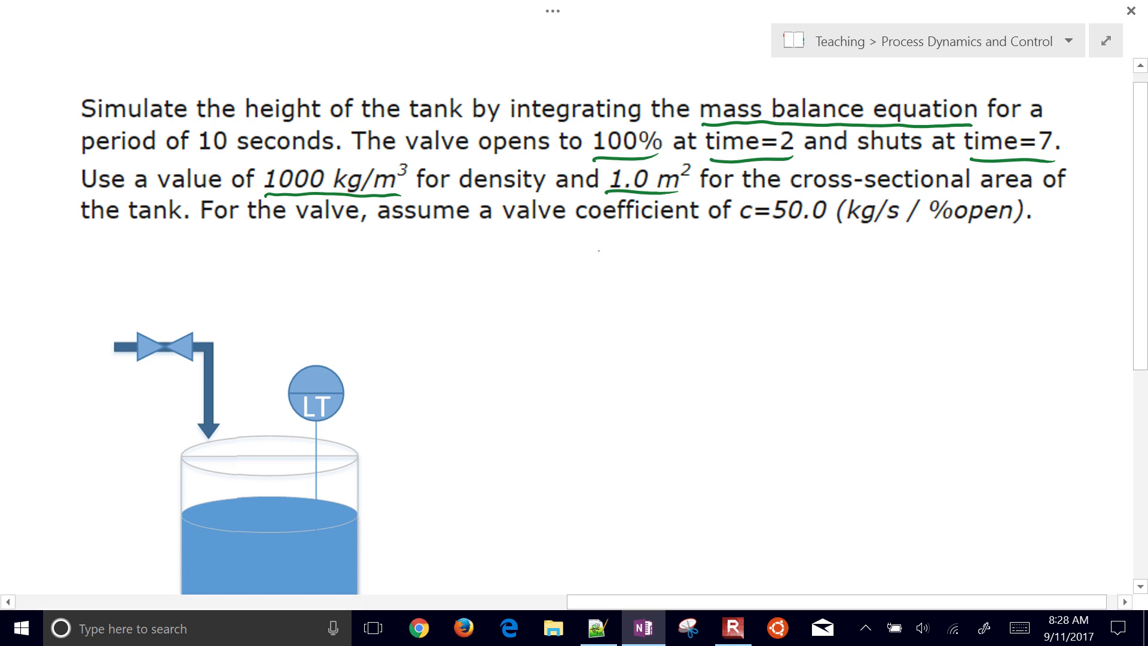
left_click_drag(746, 227, 865, 235)
mouse_move(602, 308)
left_mouse_down()
mouse_move(604, 324)
mouse_move(627, 331)
mouse_move(613, 294)
mouse_move(636, 337)
left_mouse_up()
Complete 'ṁin = 50 (% open)' beside the diagram and draw a curved arrow to the valve
mouse_move(641, 331)
left_mouse_down()
mouse_move(652, 337)
mouse_move(687, 316)
left_mouse_up()
mouse_move(672, 323)
left_mouse_down()
mouse_move(717, 331)
mouse_move(741, 302)
left_mouse_up()
mouse_move(753, 302)
left_mouse_down()
mouse_move(797, 320)
mouse_move(787, 342)
left_mouse_up()
mouse_move(822, 302)
left_mouse_down()
mouse_move(824, 330)
mouse_move(866, 320)
left_mouse_up()
mouse_move(875, 317)
left_mouse_down()
mouse_move(878, 328)
mouse_move(917, 317)
left_mouse_up()
left_click_drag(918, 292, 925, 339)
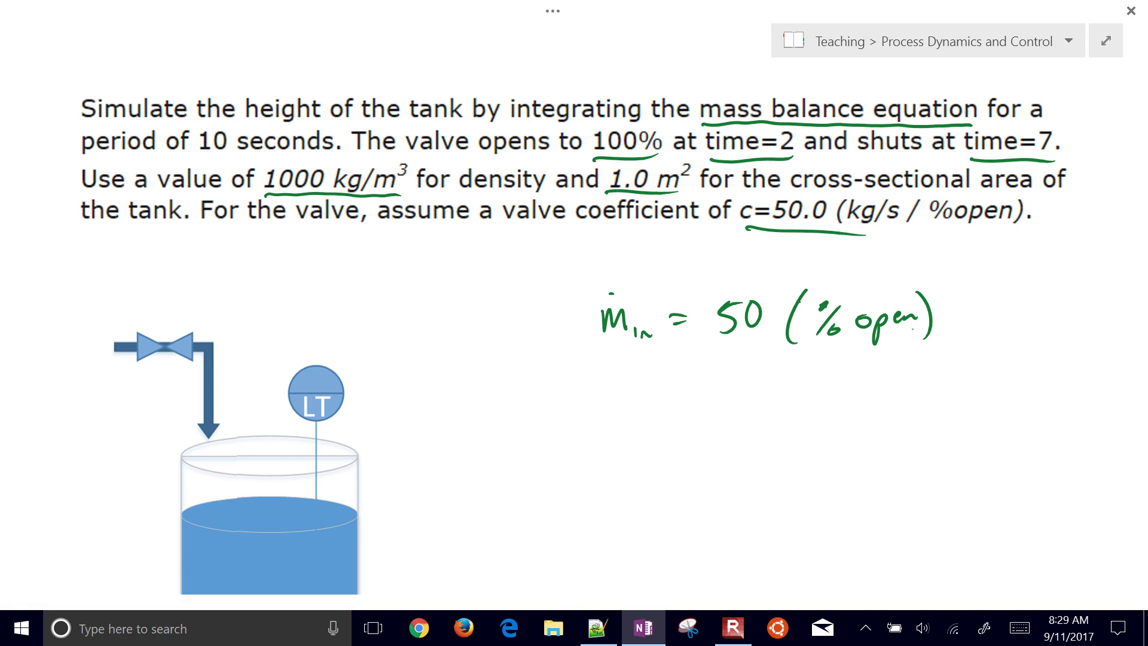
mouse_move(559, 296)
left_mouse_down()
mouse_move(328, 265)
mouse_move(197, 302)
left_mouse_up()
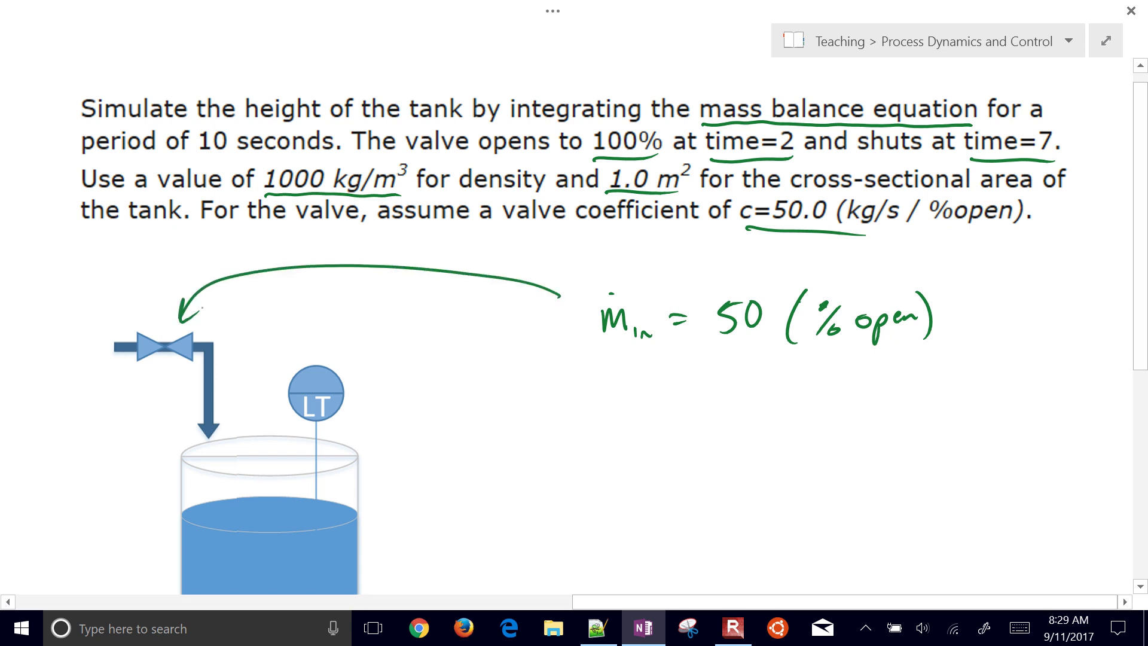
scroll(574, 335, "left", 10)
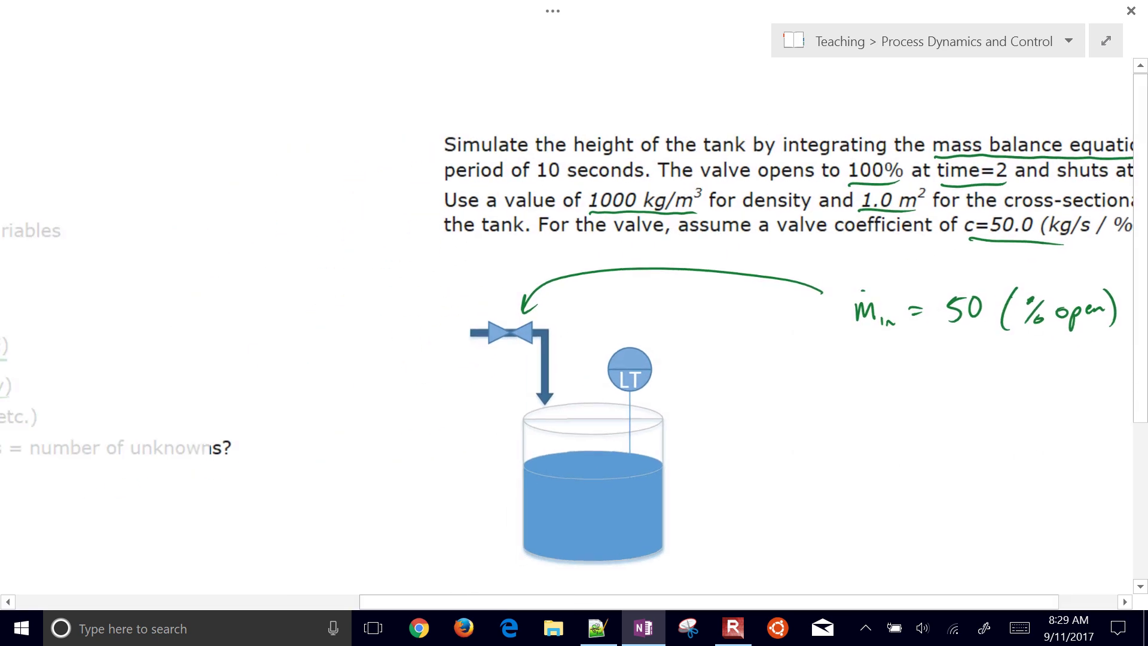
scroll(574, 334, "left", 10)
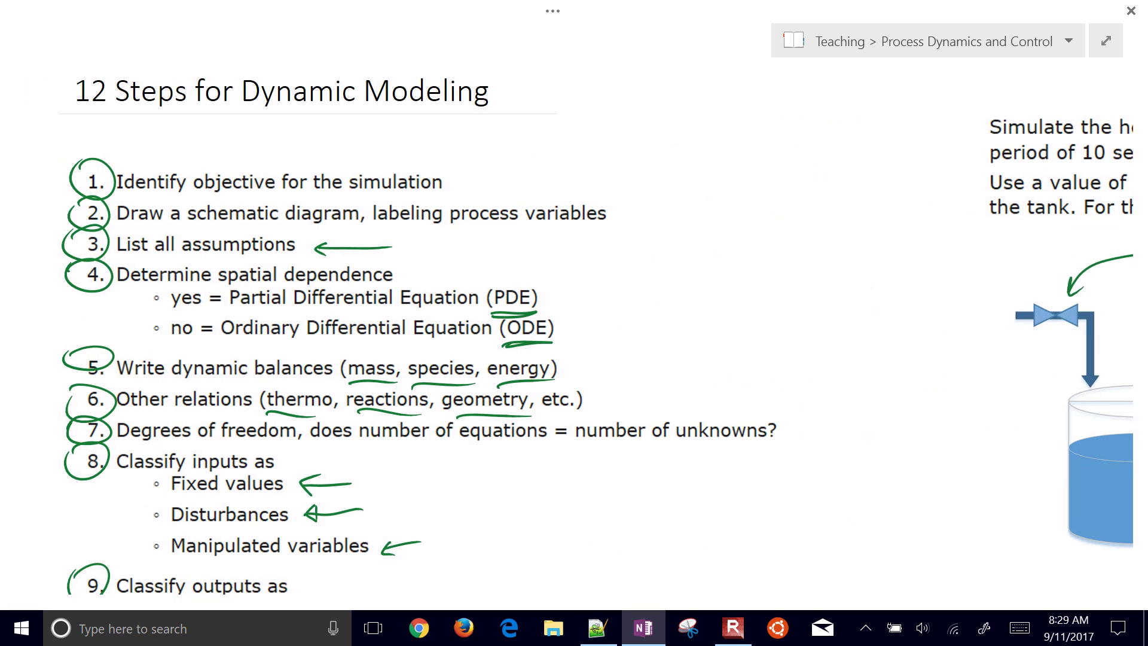
Loop around 'Simulate the height of the tank ... period of 10 seconds' and label it Objective
scroll(574, 335, "right", 10)
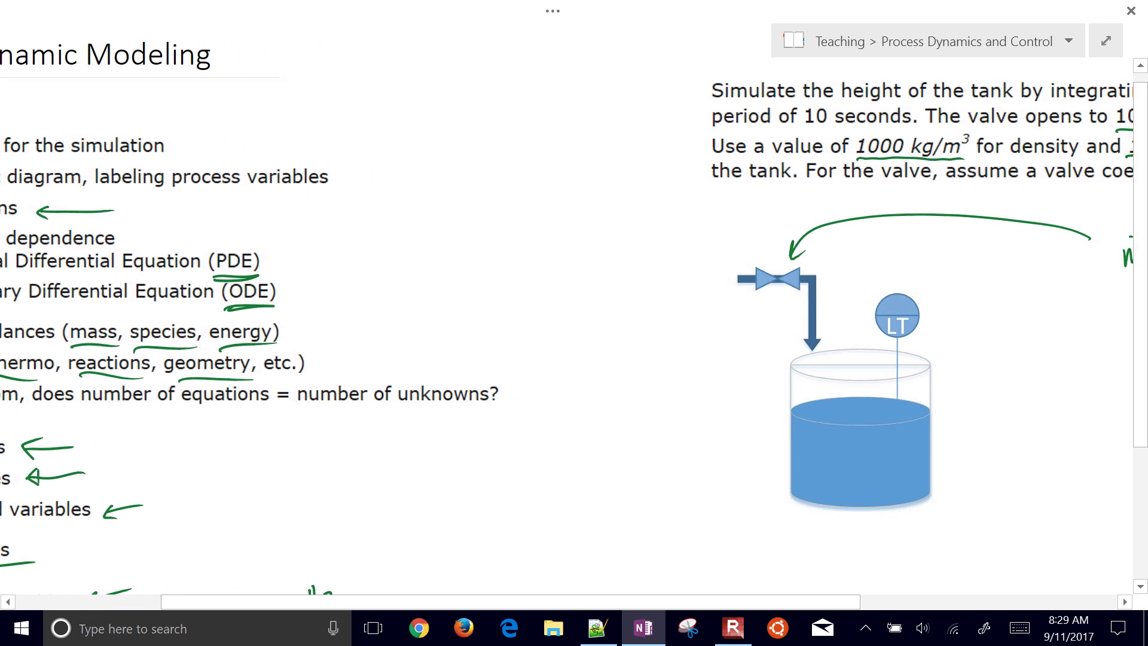
mouse_move(412, 65)
left_mouse_down()
mouse_move(518, 56)
mouse_move(641, 77)
mouse_move(589, 112)
mouse_move(396, 84)
mouse_move(444, 57)
mouse_move(418, 65)
left_mouse_up()
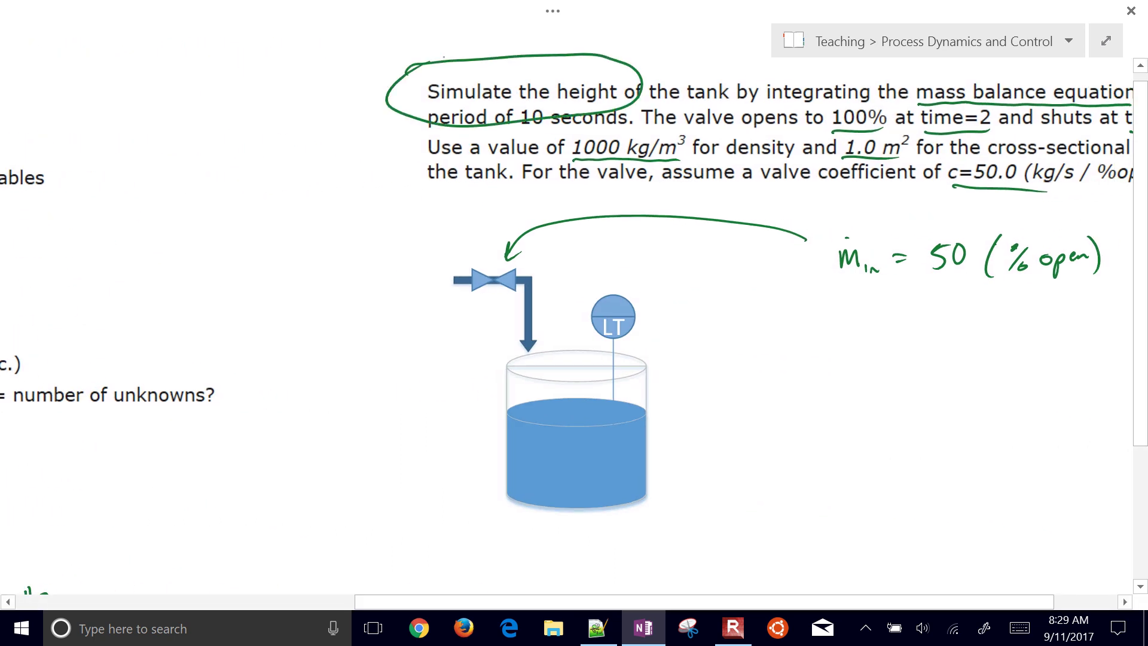
mouse_move(355, 75)
left_mouse_down()
mouse_move(383, 50)
mouse_move(406, 58)
mouse_move(445, 36)
mouse_move(500, 31)
mouse_move(485, 38)
left_mouse_up()
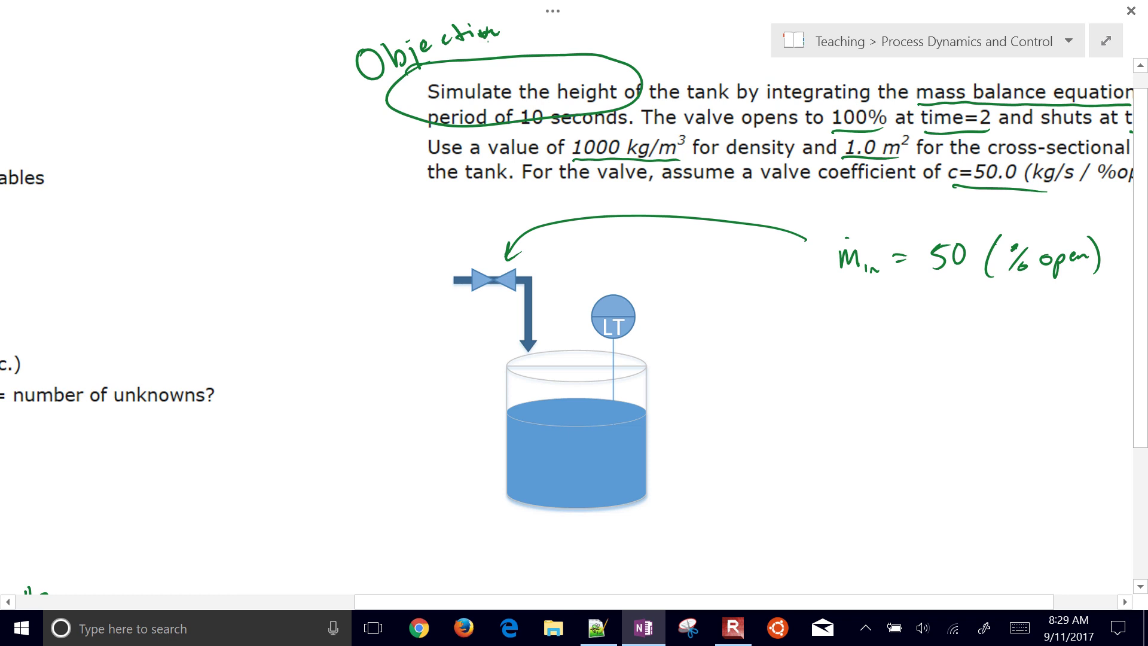
Sketch h and time axes with a rising height curve ending in a circled question mark
mouse_move(750, 347)
left_mouse_down()
mouse_move(767, 472)
mouse_move(977, 472)
left_mouse_up()
left_click_drag(706, 398, 721, 428)
mouse_move(824, 488)
left_mouse_down()
mouse_move(845, 512)
mouse_move(877, 503)
left_mouse_up()
mouse_move(751, 447)
left_mouse_down()
mouse_move(817, 402)
mouse_move(957, 365)
mouse_move(1003, 326)
mouse_move(993, 366)
left_mouse_up()
left_click(996, 383)
left_click_drag(992, 320, 990, 323)
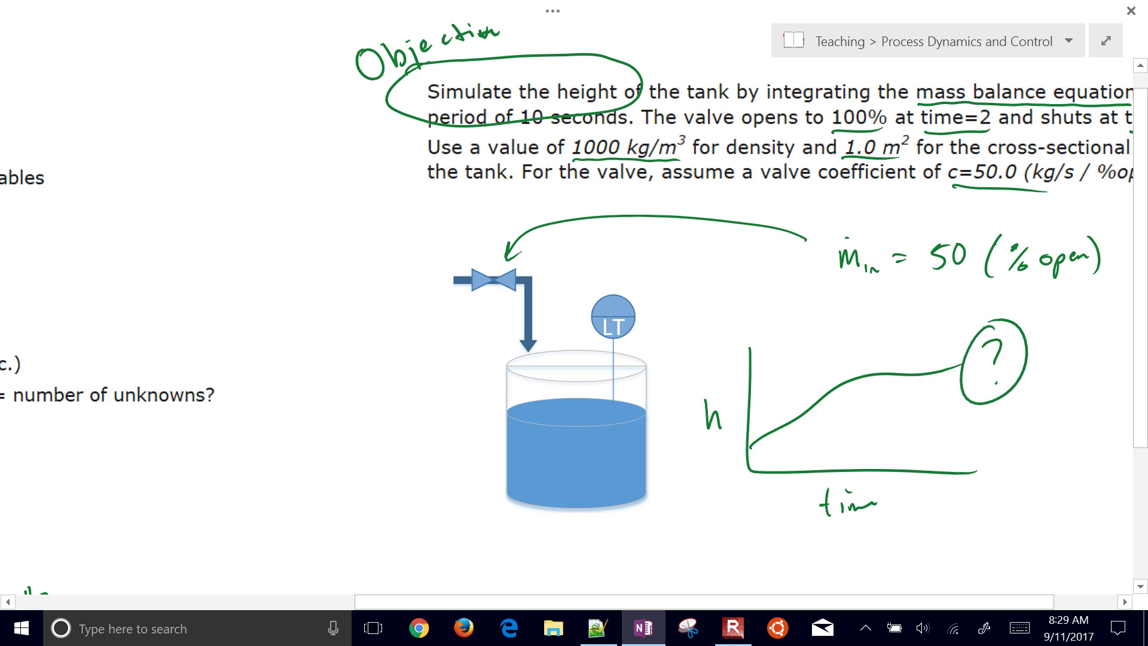
scroll(566, 317, "left", 10)
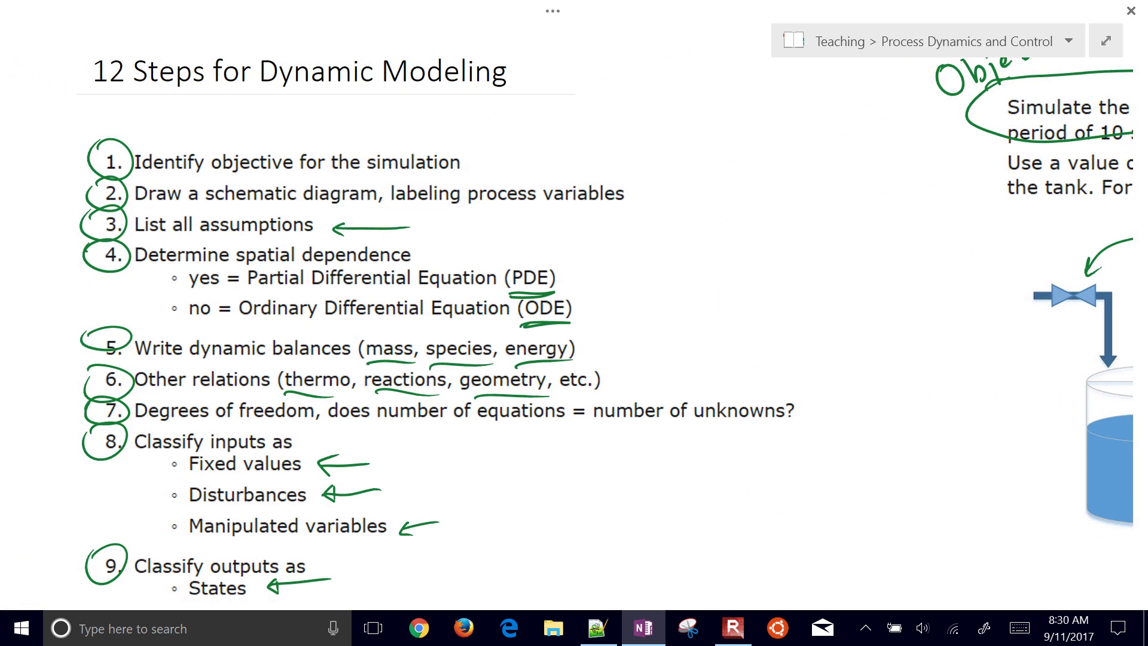
scroll(574, 334, "right", 10)
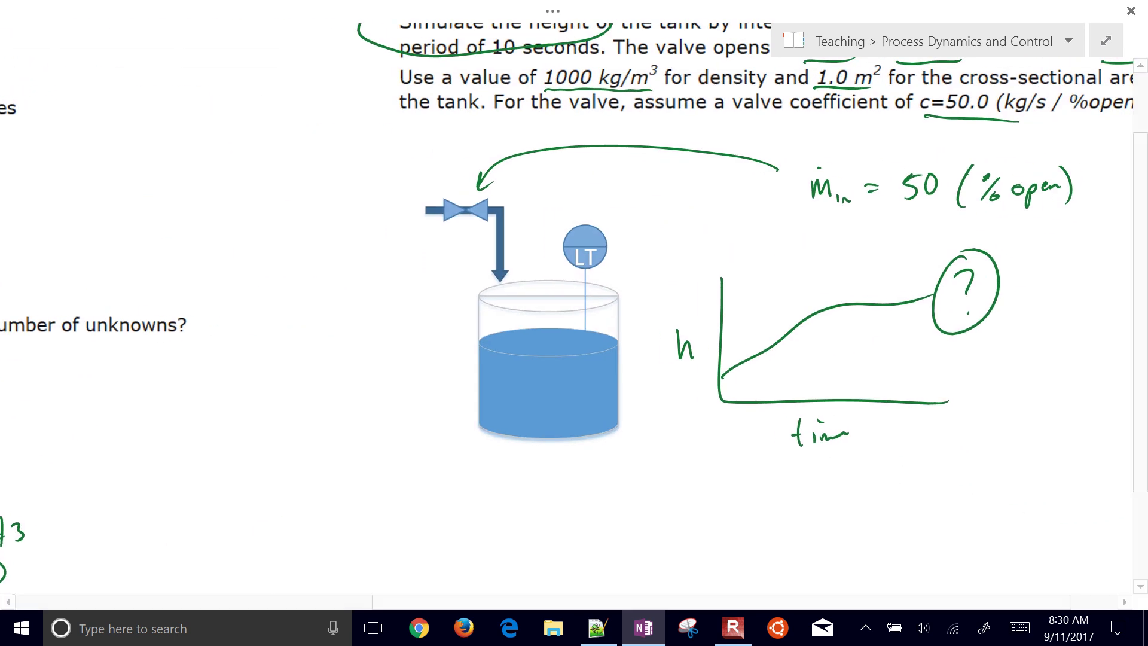
Draw a height arrow labelled h, circle LT, and label ṁin and the tank mass m
left_click_drag(554, 438, 543, 368)
left_click_drag(567, 424, 559, 436)
left_click_drag(574, 383, 590, 407)
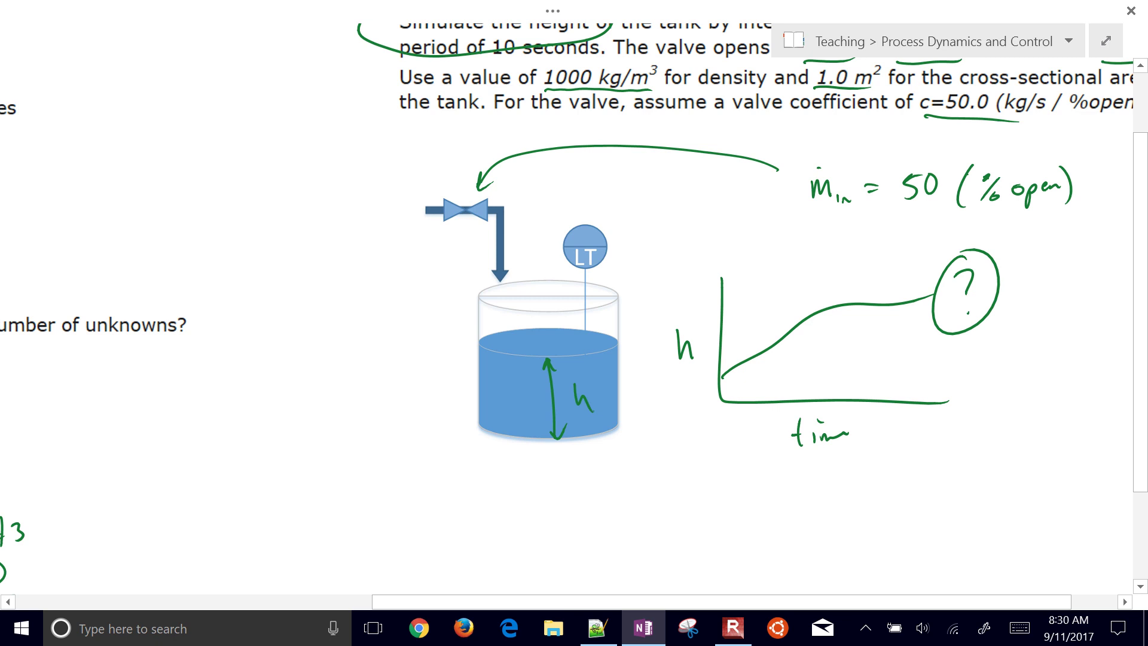
mouse_move(550, 218)
left_mouse_down()
mouse_move(642, 258)
mouse_move(560, 203)
left_mouse_up()
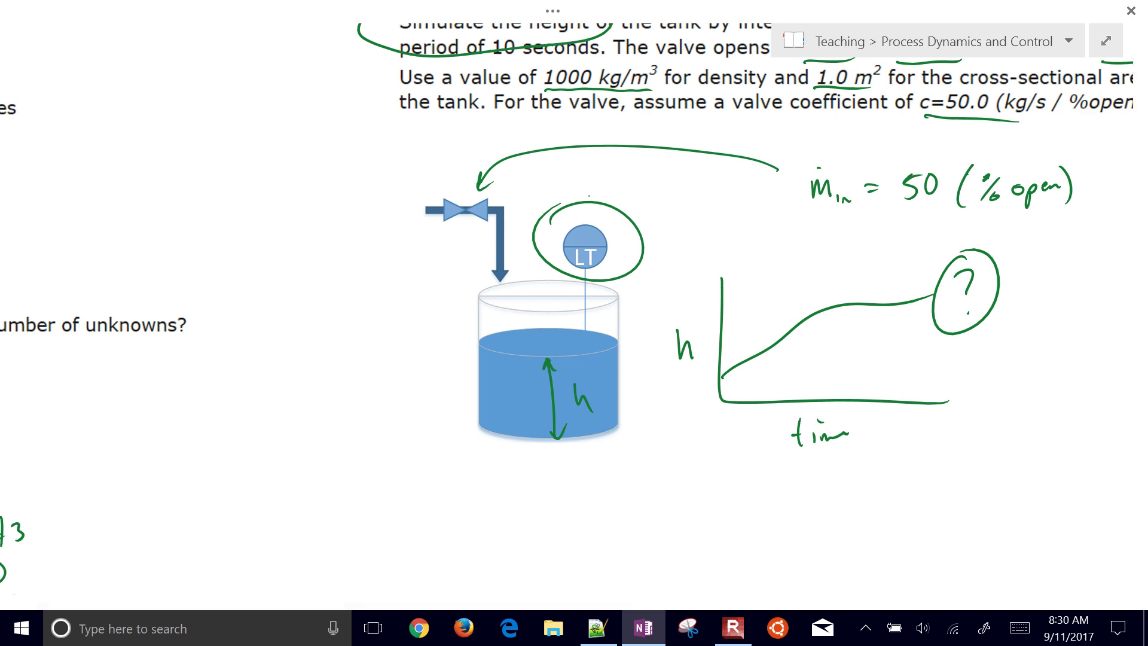
mouse_move(413, 181)
left_mouse_down()
mouse_move(414, 160)
mouse_move(459, 178)
left_mouse_up()
left_click_drag(473, 346, 469, 417)
left_click_drag(412, 388, 431, 388)
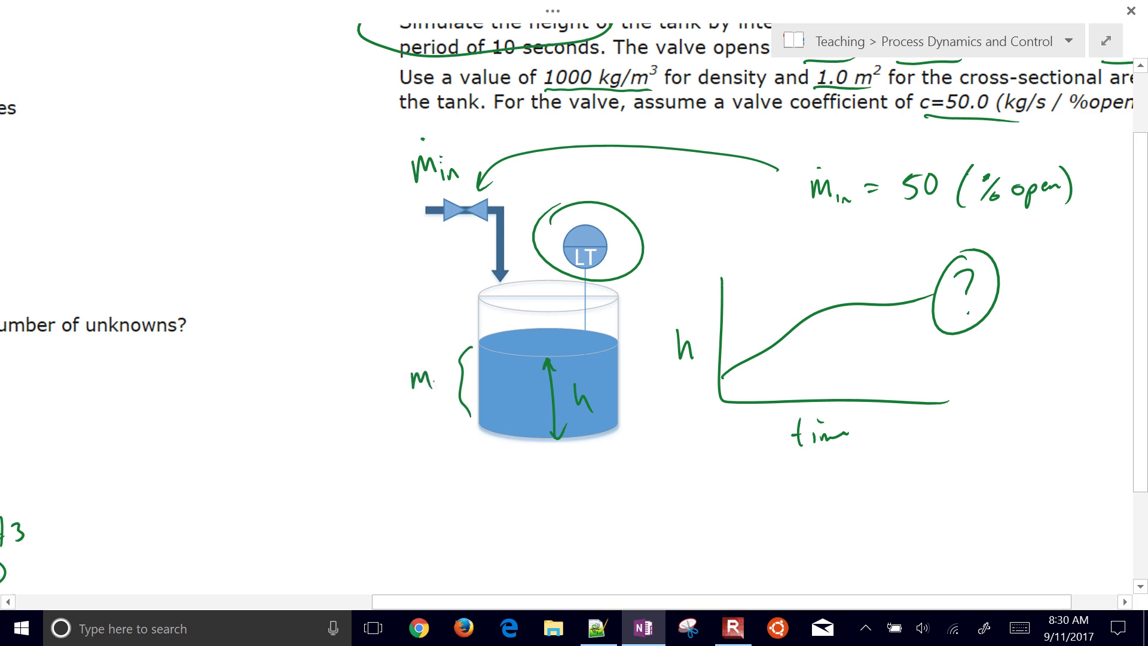
Write ρ = 1000 kg/m³ below the tank
mouse_move(470, 504)
left_mouse_down()
mouse_move(464, 465)
mouse_move(465, 479)
mouse_move(498, 466)
left_mouse_up()
left_click_drag(489, 474, 523, 474)
left_click_drag(534, 457, 582, 462)
left_click_drag(590, 455, 594, 467)
mouse_move(576, 475)
left_mouse_down()
mouse_move(619, 461)
mouse_move(600, 478)
mouse_move(607, 485)
left_mouse_up()
left_click_drag(612, 470, 613, 477)
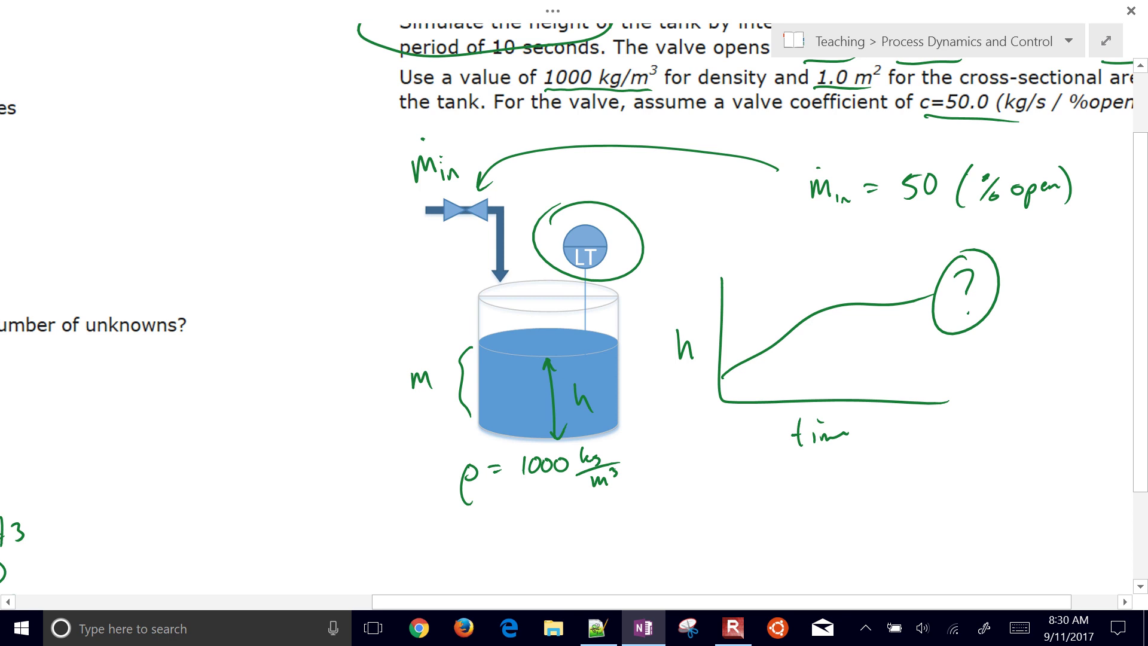
Draw the cross-section ellipse and write A = 1 m² for the tank area
scroll(574, 299, "up", 1)
mouse_move(500, 556)
left_mouse_down()
mouse_move(521, 582)
mouse_move(619, 557)
mouse_move(487, 553)
left_mouse_up()
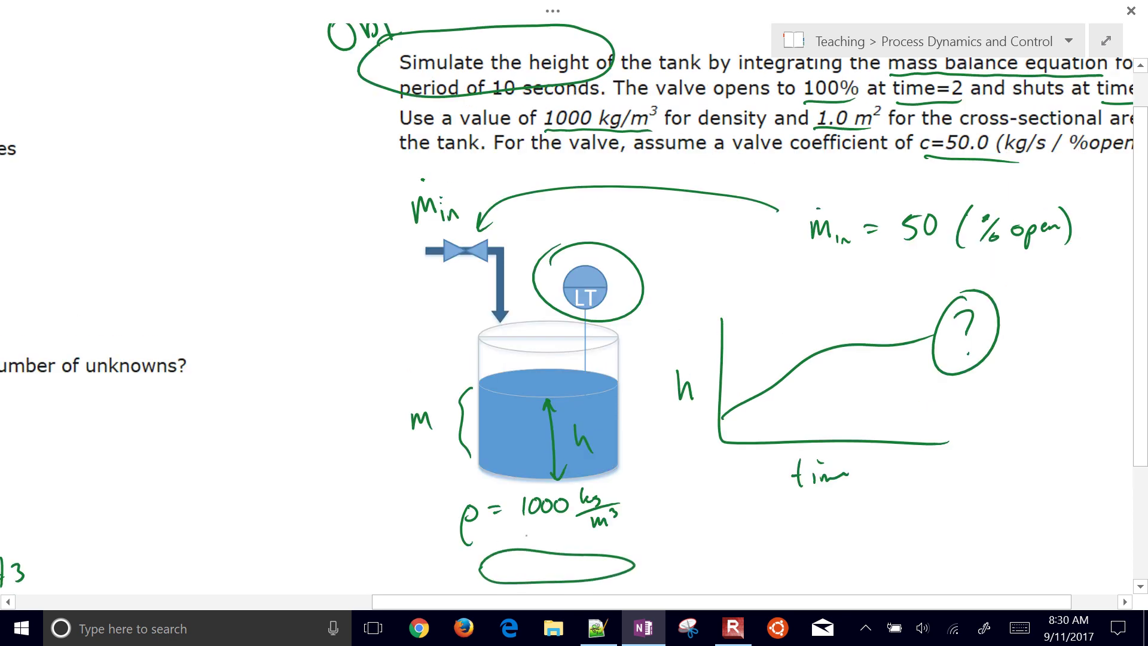
scroll(574, 299, "down", 3)
left_click_drag(476, 408, 480, 461)
left_click_drag(631, 413, 630, 455)
scroll(574, 299, "up", 5)
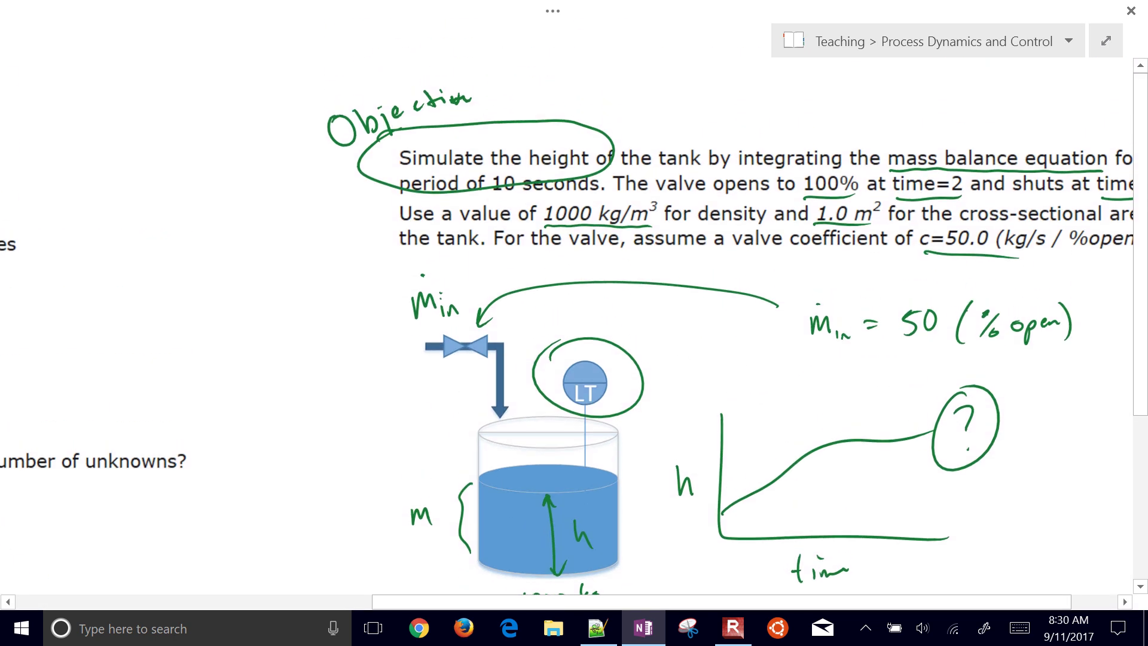
scroll(574, 299, "down", 4)
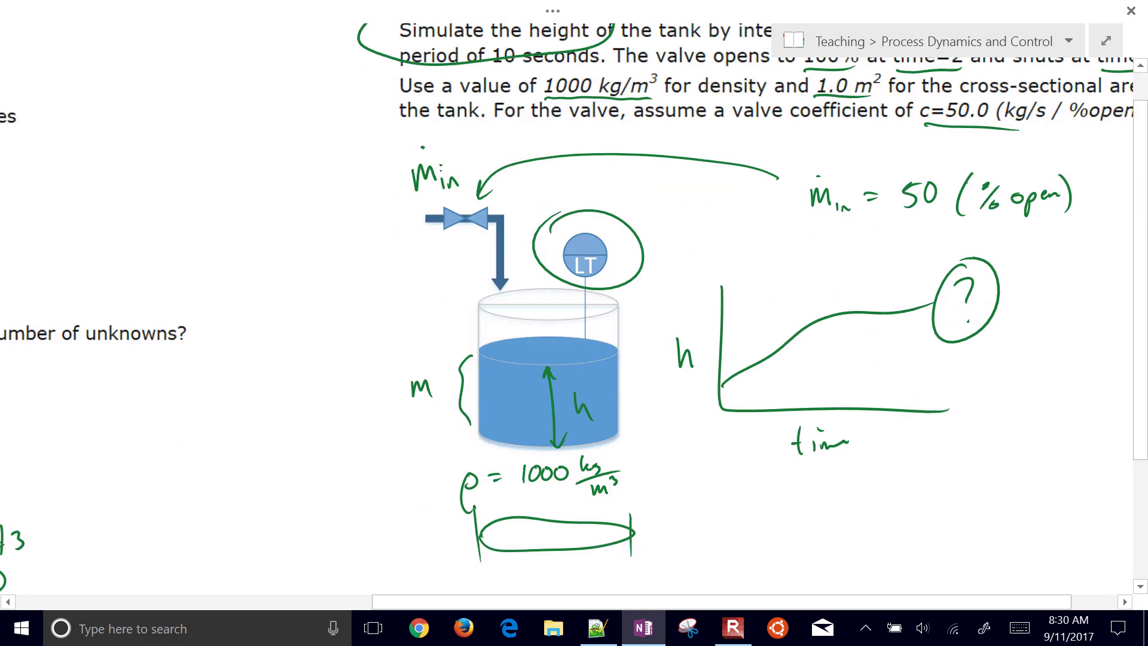
left_click_drag(495, 530, 543, 516)
mouse_move(560, 495)
left_mouse_down()
mouse_move(562, 522)
mouse_move(598, 519)
mouse_move(612, 503)
left_mouse_up()
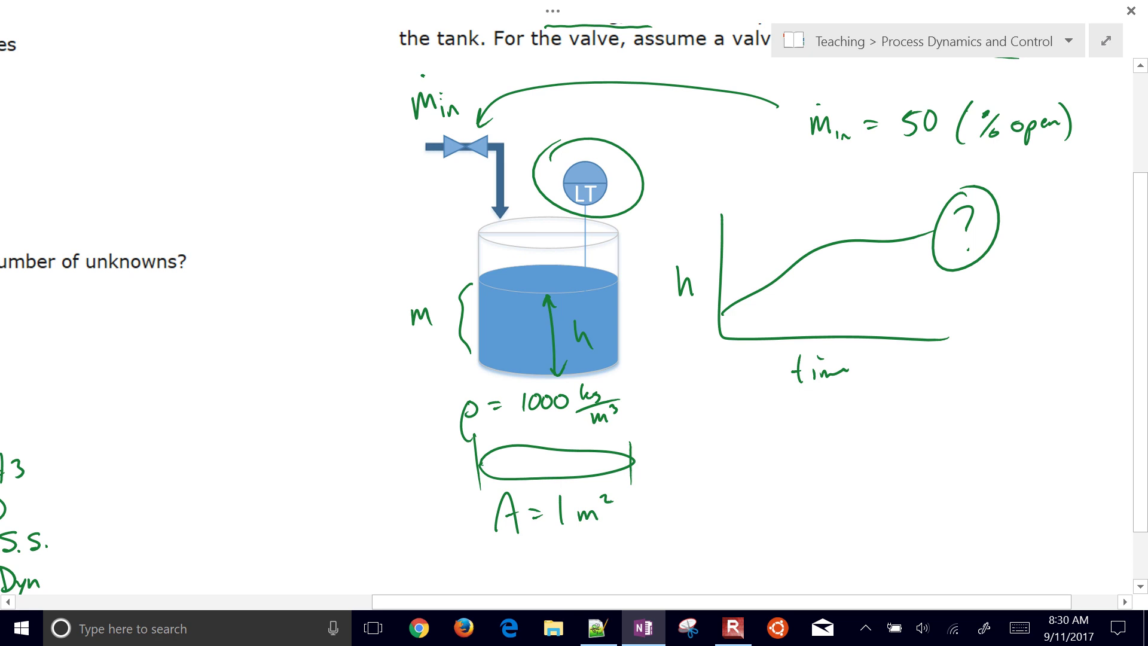
scroll(574, 299, "left", 10)
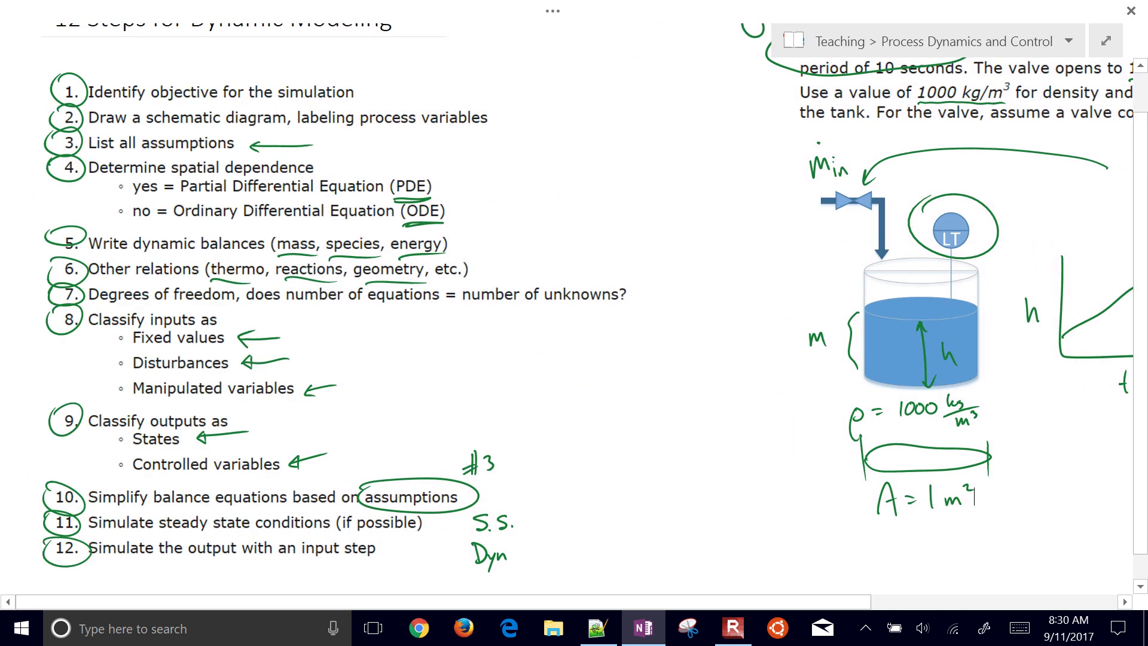
scroll(574, 317, "right", 10)
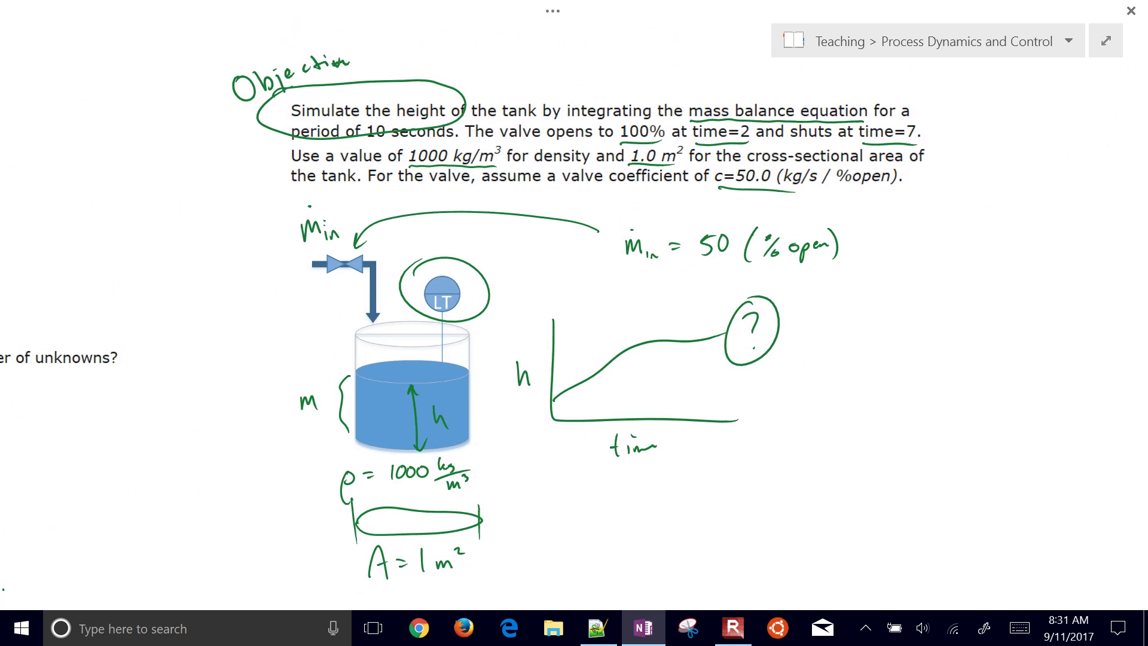
Handwrite the constant density and Constant A assumptions beside the tank sketch
mouse_move(901, 347)
left_mouse_down()
mouse_move(891, 366)
mouse_move(937, 366)
left_mouse_up()
left_click_drag(956, 338, 958, 366)
left_click_drag(951, 355, 997, 364)
mouse_move(989, 351)
left_mouse_down()
mouse_move(1039, 364)
mouse_move(1077, 362)
mouse_move(1088, 348)
mouse_move(1104, 355)
left_mouse_up()
left_click_drag(896, 399, 894, 416)
left_click_drag(907, 405, 931, 410)
mouse_move(949, 389)
left_mouse_down()
mouse_move(950, 409)
mouse_move(993, 393)
left_mouse_up()
mouse_move(988, 401)
left_mouse_down()
mouse_move(1046, 415)
mouse_move(1052, 396)
left_mouse_up()
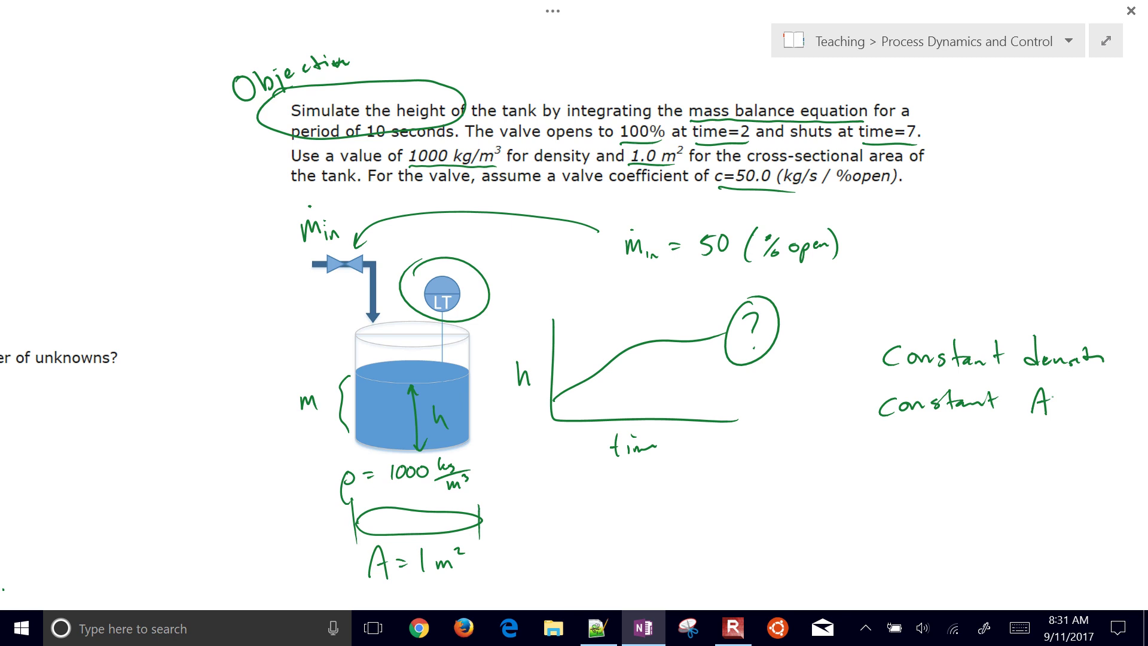
Add the no spillover and constant supply pressure assumptions below them
scroll(574, 317, "down", 1)
mouse_move(881, 433)
left_mouse_down()
mouse_move(895, 433)
mouse_move(906, 410)
mouse_move(949, 427)
left_mouse_up()
mouse_move(968, 418)
left_mouse_down()
mouse_move(971, 432)
mouse_move(978, 421)
left_mouse_up()
left_click_drag(986, 417, 1005, 428)
left_click_drag(1023, 412, 1065, 409)
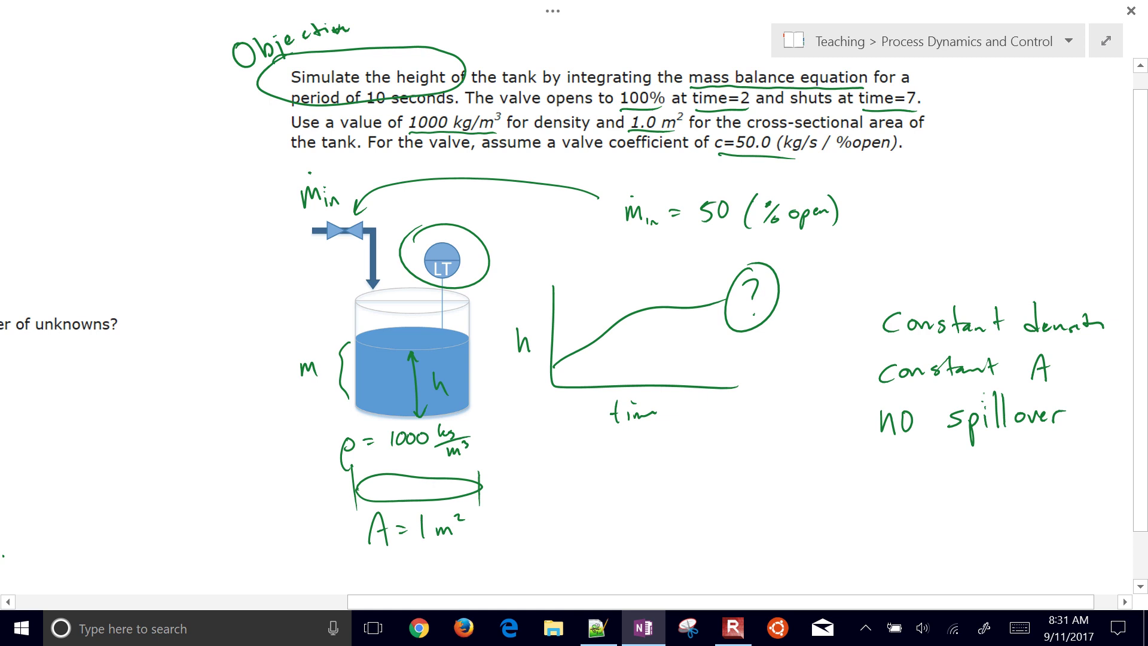
mouse_move(890, 464)
left_mouse_down()
mouse_move(888, 480)
mouse_move(923, 478)
left_mouse_up()
left_click_drag(929, 466, 947, 478)
mouse_move(951, 453)
left_mouse_down()
mouse_move(952, 478)
mouse_move(998, 476)
left_mouse_up()
mouse_move(990, 465)
left_mouse_down()
mouse_move(1041, 466)
mouse_move(1058, 485)
mouse_move(1091, 475)
left_mouse_up()
mouse_move(1020, 502)
left_mouse_down()
mouse_move(1023, 524)
mouse_move(1046, 499)
mouse_move(1100, 498)
left_mouse_up()
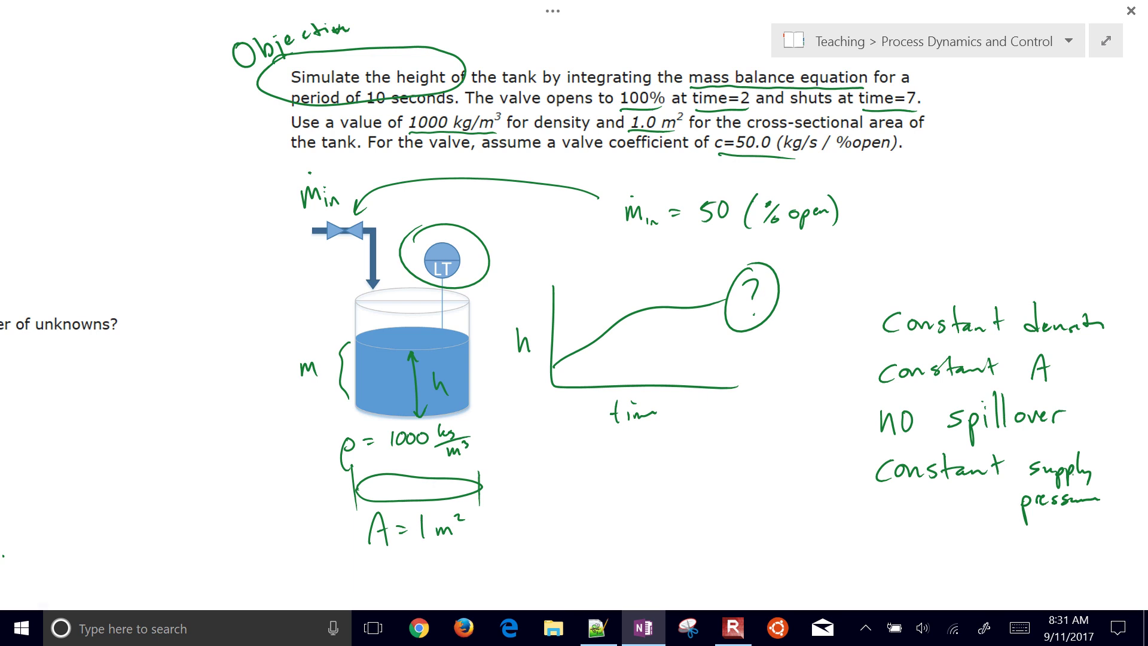
Draw a bracket along the four assumptions and write the 'Assumptions' heading above them
mouse_move(886, 285)
left_mouse_down()
mouse_move(856, 458)
mouse_move(876, 478)
left_mouse_up()
mouse_move(914, 226)
left_mouse_down()
mouse_move(912, 264)
mouse_move(927, 263)
left_mouse_up()
mouse_move(942, 246)
left_mouse_down()
mouse_move(934, 262)
mouse_move(1007, 263)
mouse_move(1011, 279)
left_mouse_up()
mouse_move(1019, 236)
left_mouse_down()
mouse_move(1055, 263)
mouse_move(1083, 257)
left_mouse_up()
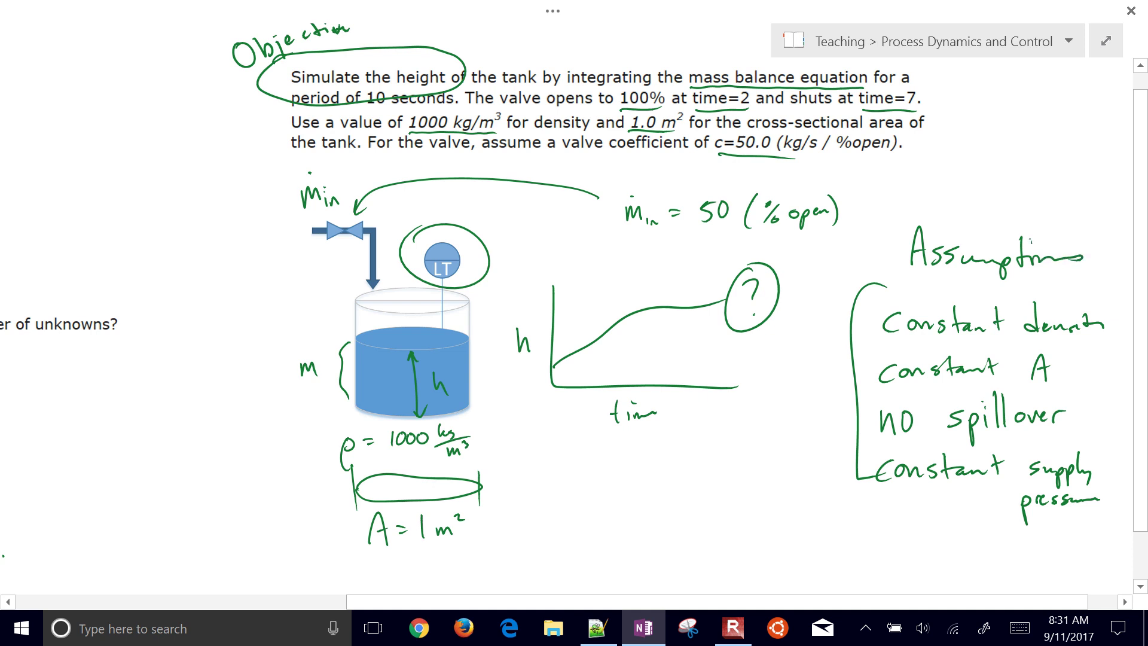
scroll(574, 311, "left", 10)
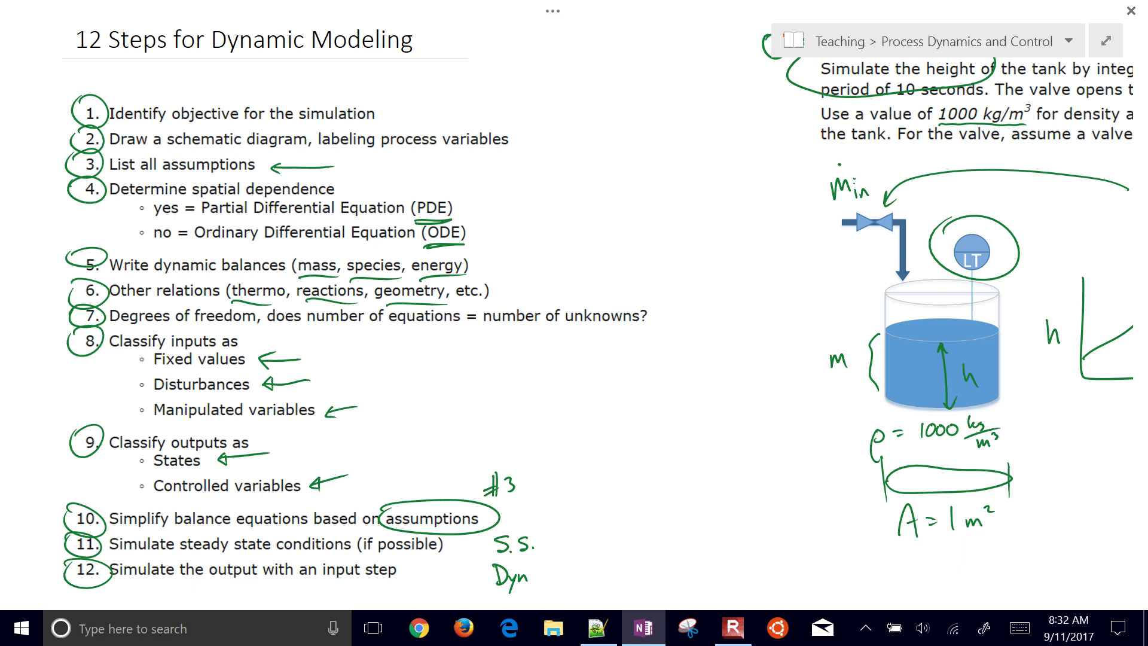
Circle the tank height h and handwrite 'ODE' in green below the Assumptions list
scroll(574, 310, "right", 10)
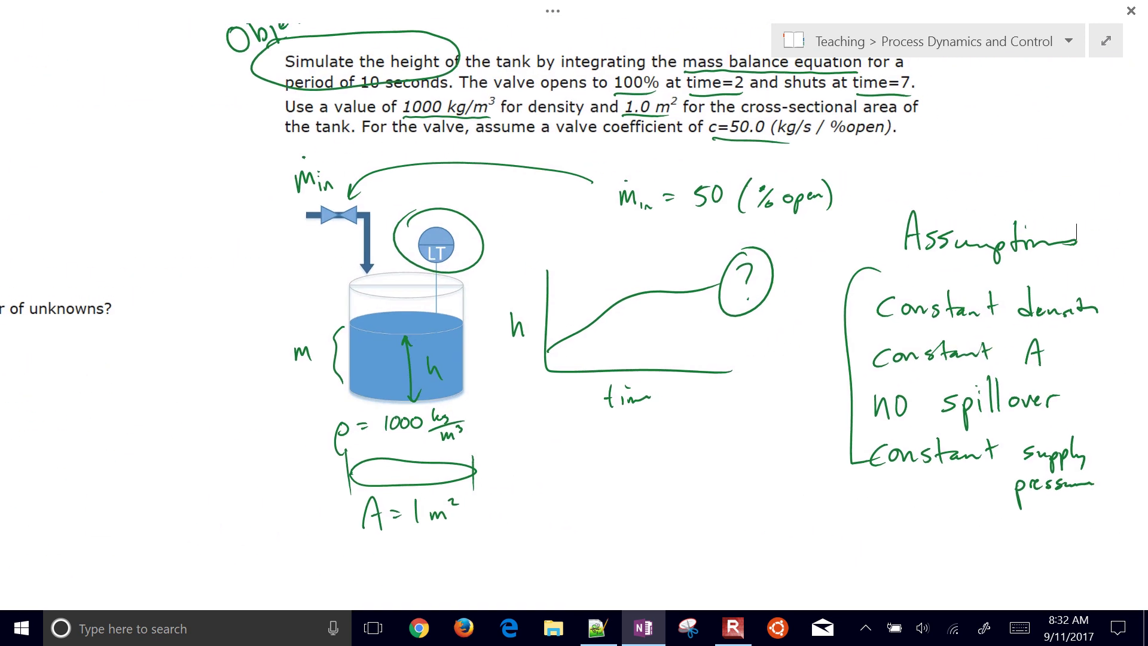
mouse_move(446, 340)
left_mouse_down()
mouse_move(420, 373)
mouse_move(444, 341)
left_mouse_up()
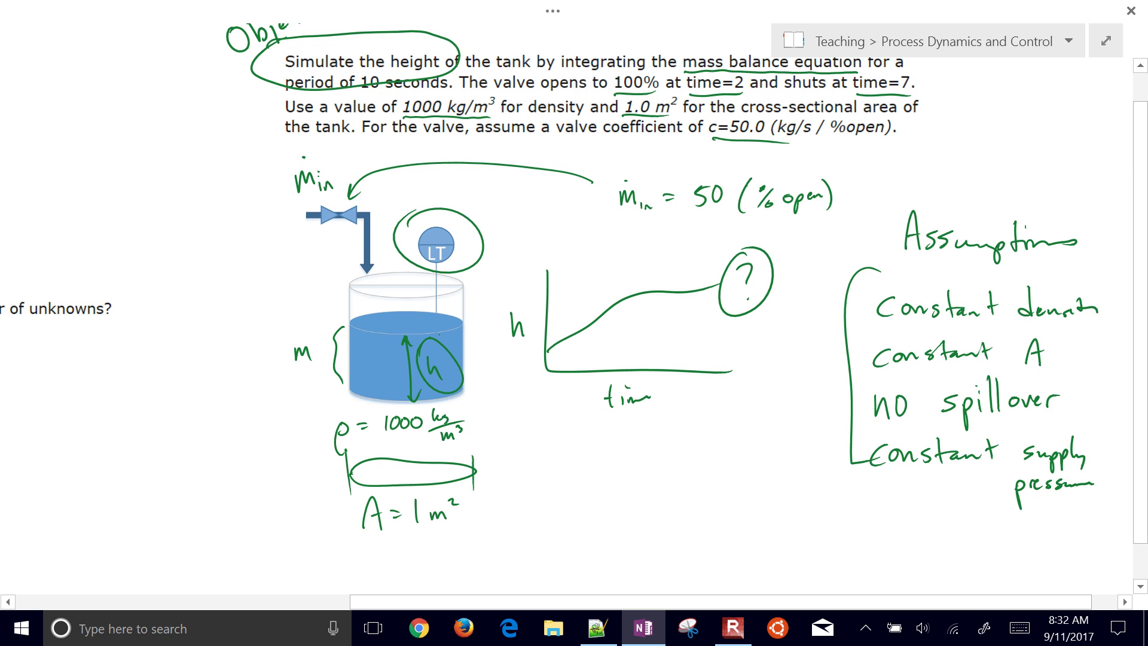
scroll(574, 311, "down", 3)
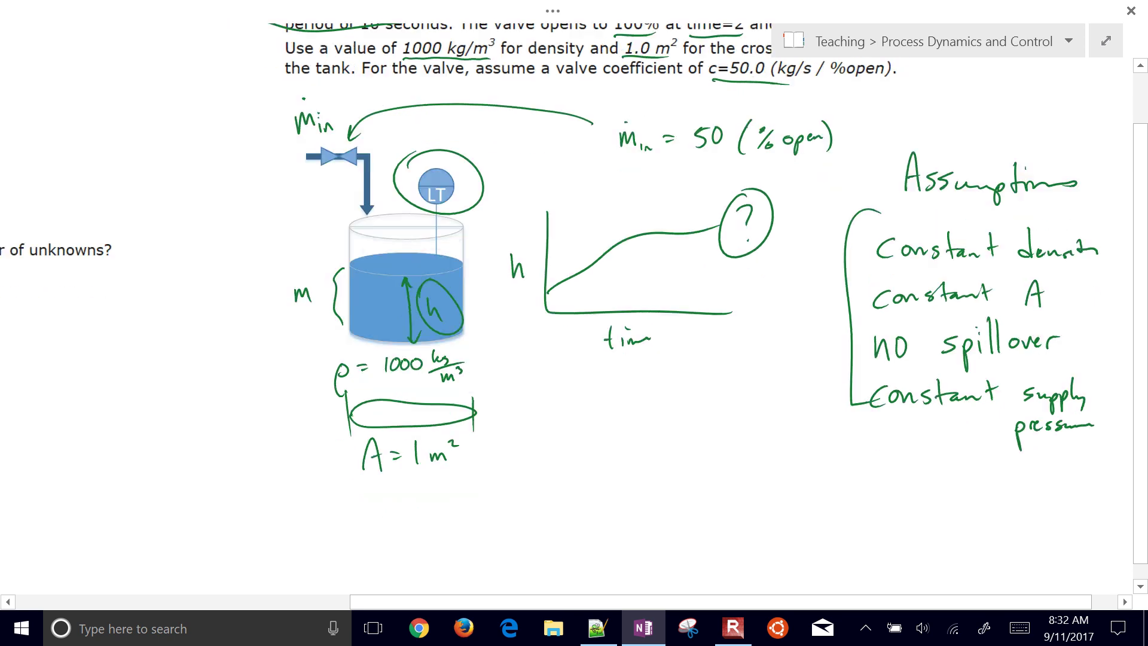
left_click_drag(891, 444, 911, 482)
mouse_move(935, 446)
left_mouse_down()
mouse_move(937, 478)
mouse_move(956, 444)
left_mouse_up()
left_click_drag(940, 463, 952, 462)
left_click_drag(942, 479, 956, 478)
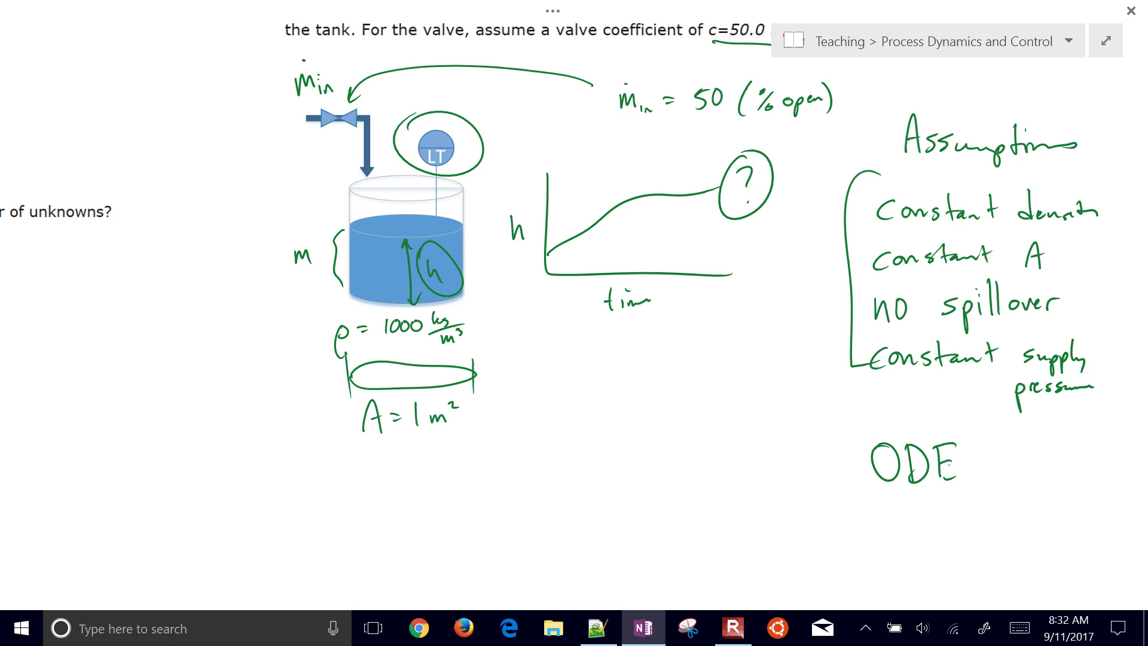
Draw an ink arrow beside item 5 of the steps list
scroll(574, 317, "left", 10)
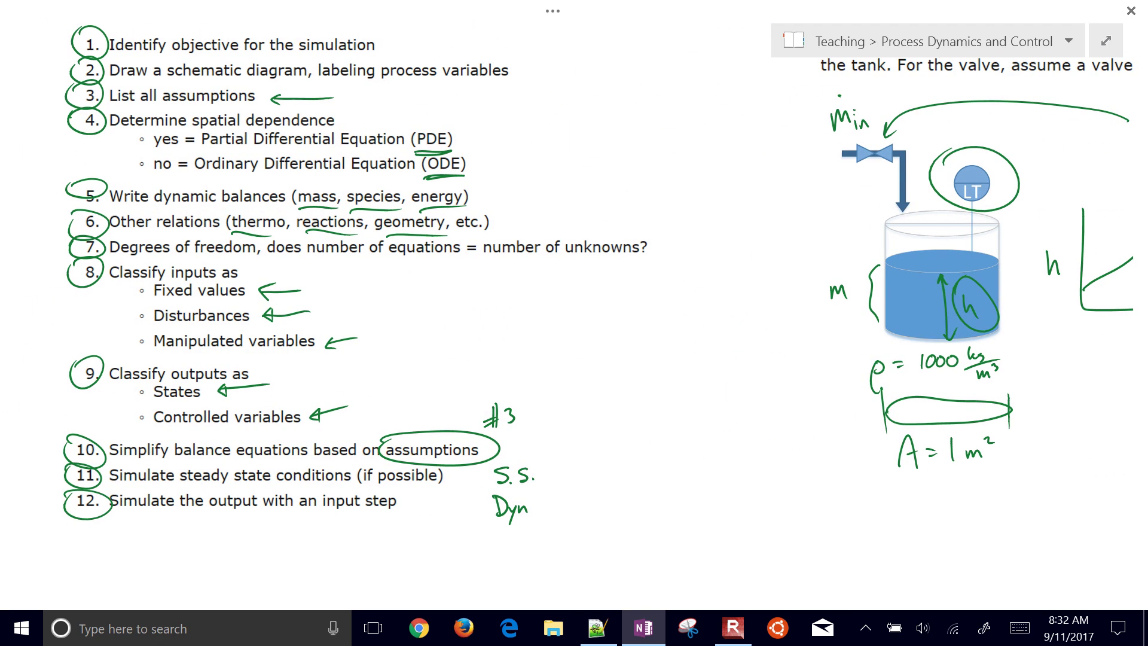
mouse_move(571, 172)
left_mouse_down()
mouse_move(476, 194)
mouse_move(487, 201)
left_mouse_up()
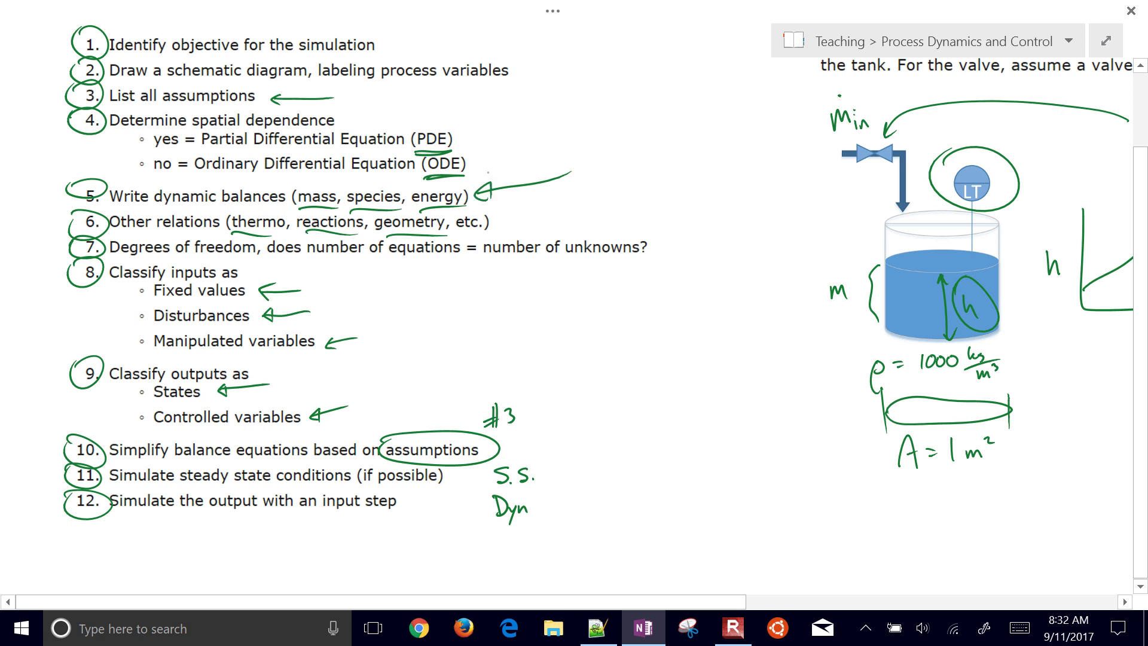
scroll(574, 317, "right", 10)
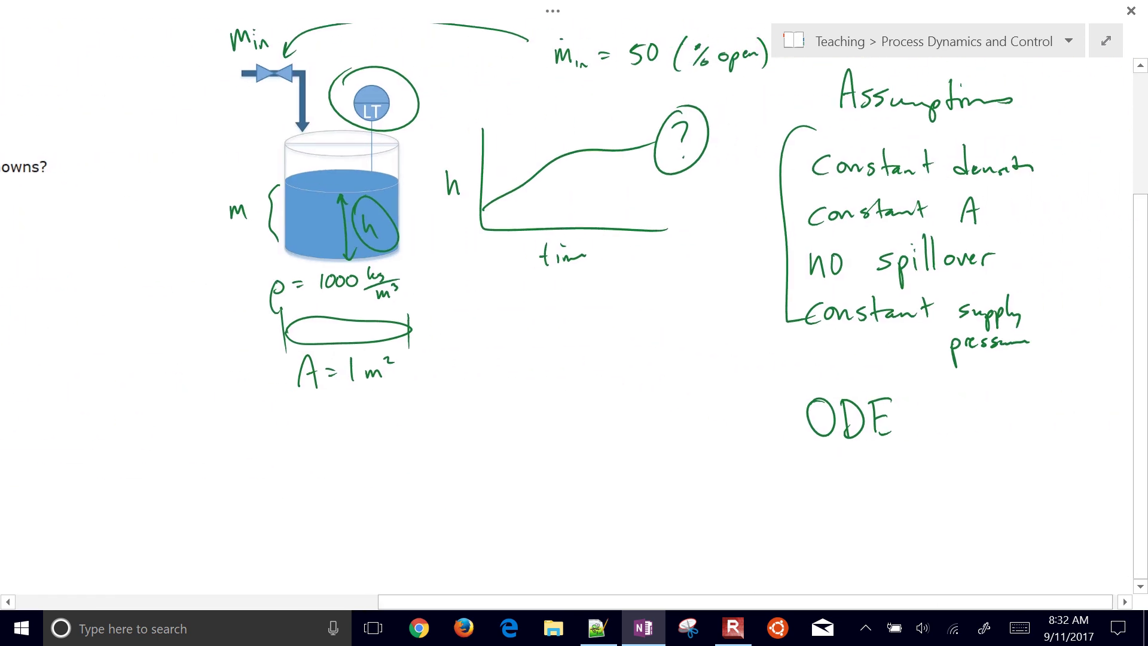
Handwrite the general balance Acc = In - Out + Gen - Cons below A = 1 m²
scroll(574, 317, "down", 1)
mouse_move(320, 498)
left_mouse_down()
mouse_move(338, 488)
mouse_move(341, 498)
left_mouse_up()
left_click_drag(353, 475, 360, 491)
mouse_move(379, 476)
left_mouse_down()
mouse_move(380, 491)
mouse_move(403, 481)
left_mouse_up()
mouse_move(399, 486)
left_mouse_down()
mouse_move(445, 489)
mouse_move(462, 459)
left_mouse_up()
left_click_drag(435, 496, 477, 491)
mouse_move(491, 484)
left_mouse_down()
mouse_move(525, 461)
mouse_move(571, 489)
left_mouse_up()
left_click_drag(563, 479, 601, 493)
left_click_drag(595, 484, 640, 481)
left_click_drag(645, 486, 717, 495)
left_click_drag(727, 483, 739, 494)
left_click_drag(746, 480, 741, 495)
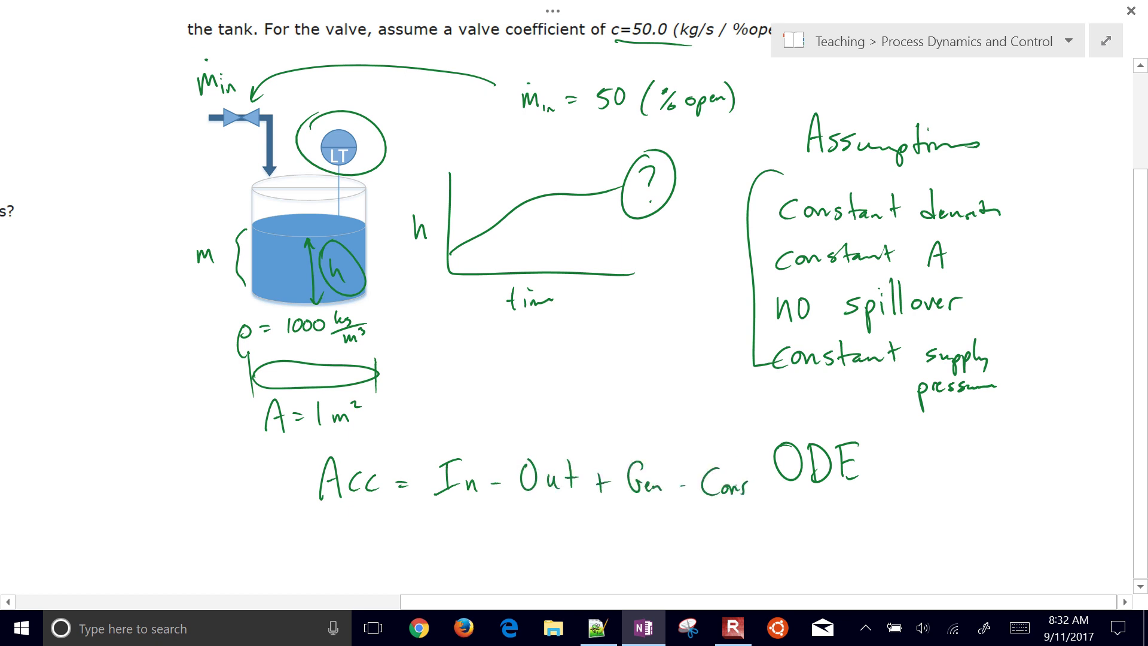
Write dm/dt = ṁin - ṁout on the line below the general balance
scroll(574, 323, "down", 5)
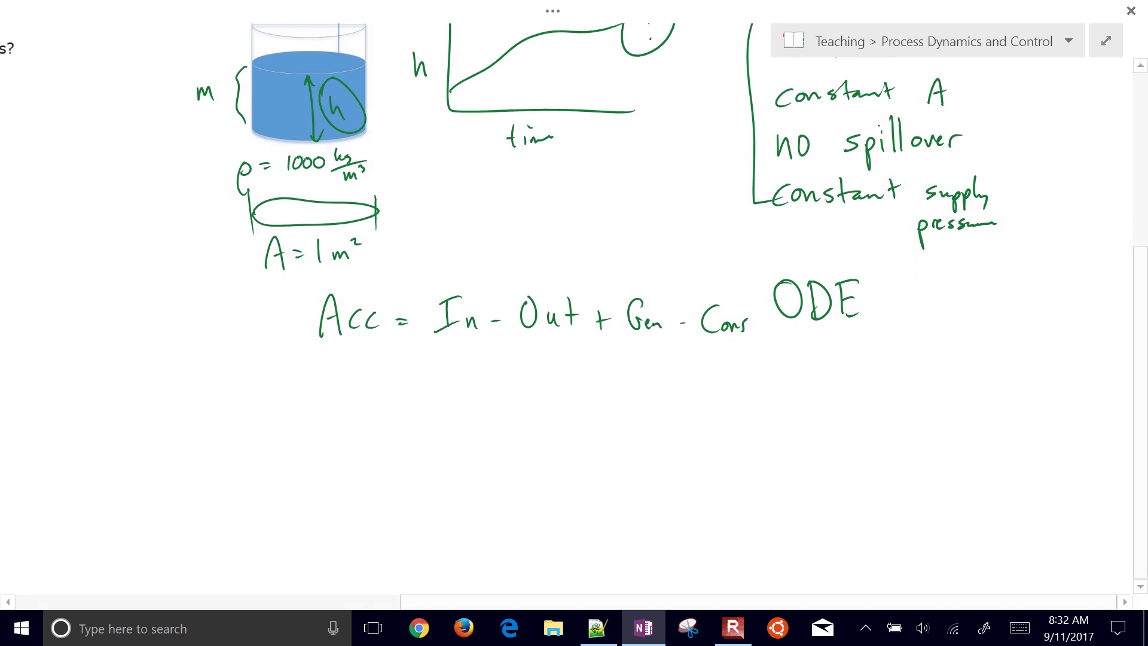
left_click_drag(330, 357, 332, 396)
mouse_move(330, 380)
left_mouse_down()
mouse_move(333, 394)
mouse_move(368, 401)
mouse_move(338, 441)
left_mouse_up()
left_click_drag(347, 413, 349, 439)
left_click_drag(365, 408, 374, 420)
left_click_drag(400, 399, 478, 411)
left_click_drag(465, 375, 466, 376)
mouse_move(490, 413)
left_mouse_down()
mouse_move(492, 423)
mouse_move(533, 409)
mouse_move(580, 412)
left_mouse_up()
left_click_drag(565, 380, 566, 382)
left_click_drag(593, 421, 591, 422)
left_click_drag(602, 421, 620, 428)
left_click_drag(612, 420, 625, 419)
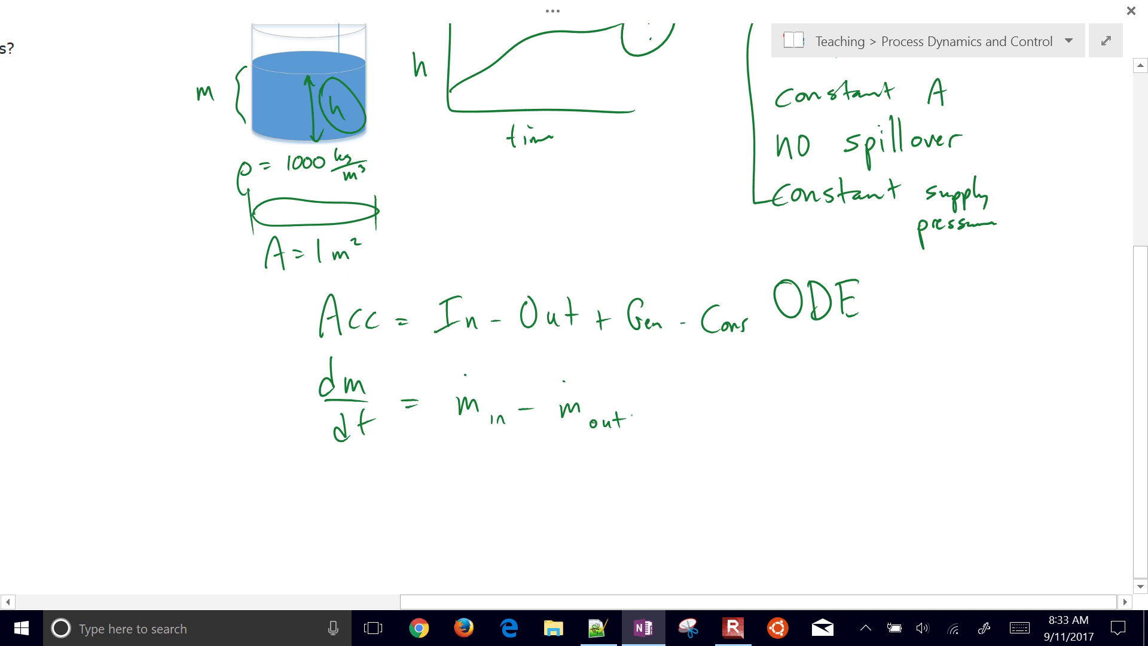
Strike out the Gen and Cons terms and box the simplified mass balance
left_click_drag(618, 338, 683, 281)
left_click_drag(701, 346, 744, 296)
mouse_move(290, 352)
left_mouse_down()
mouse_move(317, 458)
mouse_move(662, 449)
mouse_move(339, 335)
mouse_move(290, 341)
left_mouse_up()
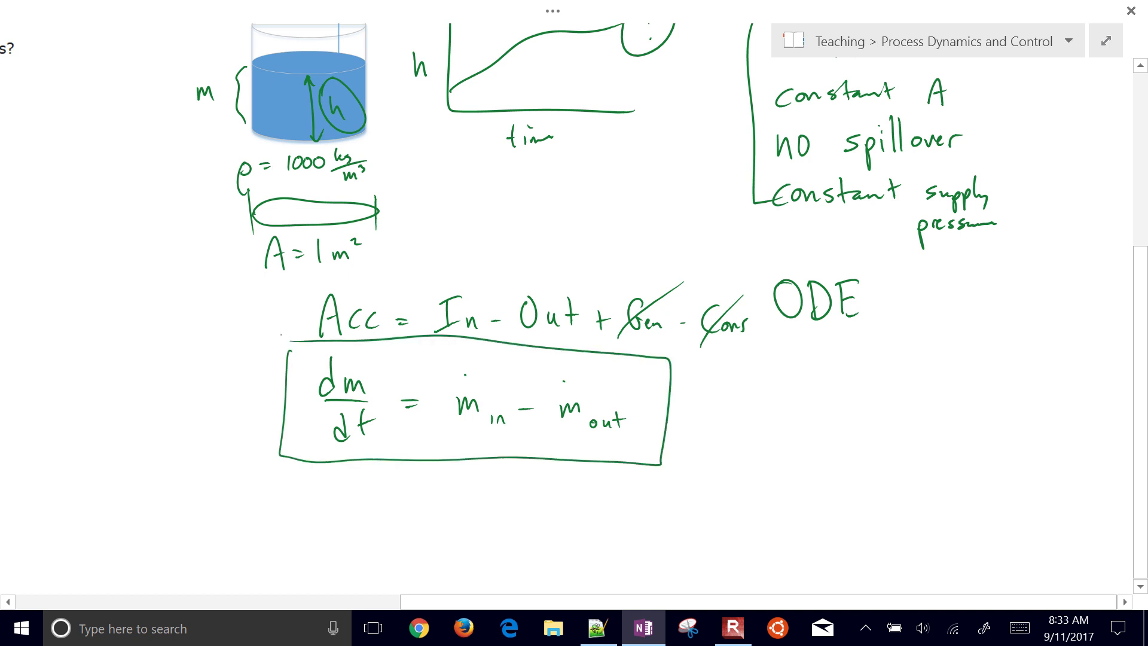
Draw an ink arrow beside step 6 of the steps list
scroll(574, 311, "up", 5)
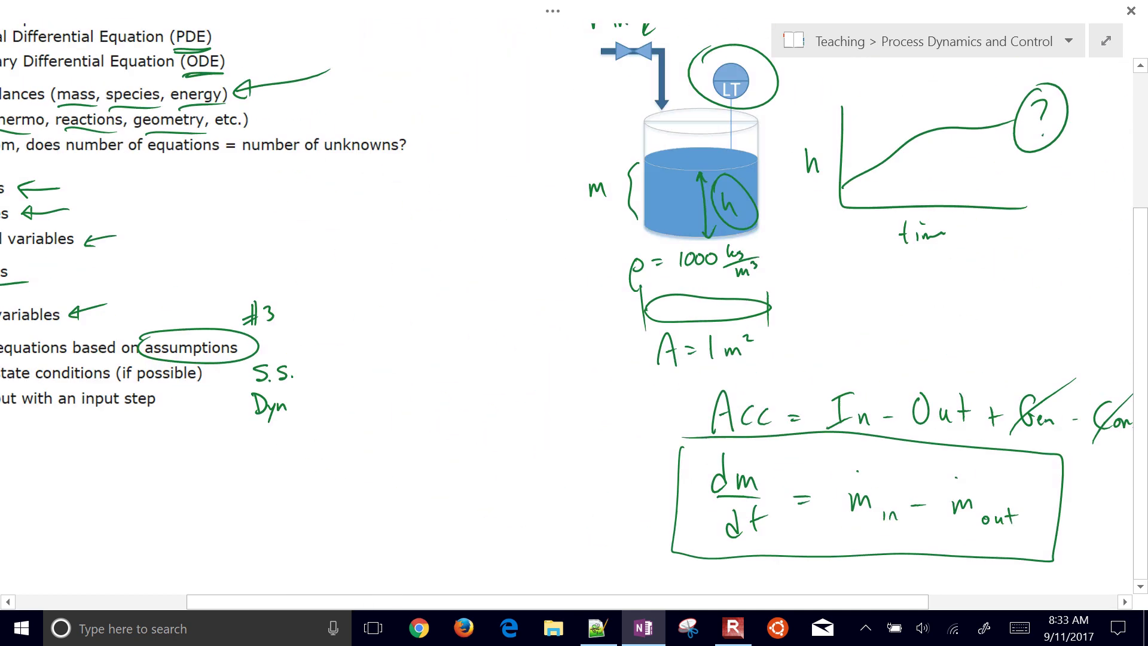
scroll(574, 310, "left", 10)
scroll(574, 311, "up", 1)
scroll(573, 311, "right", 1)
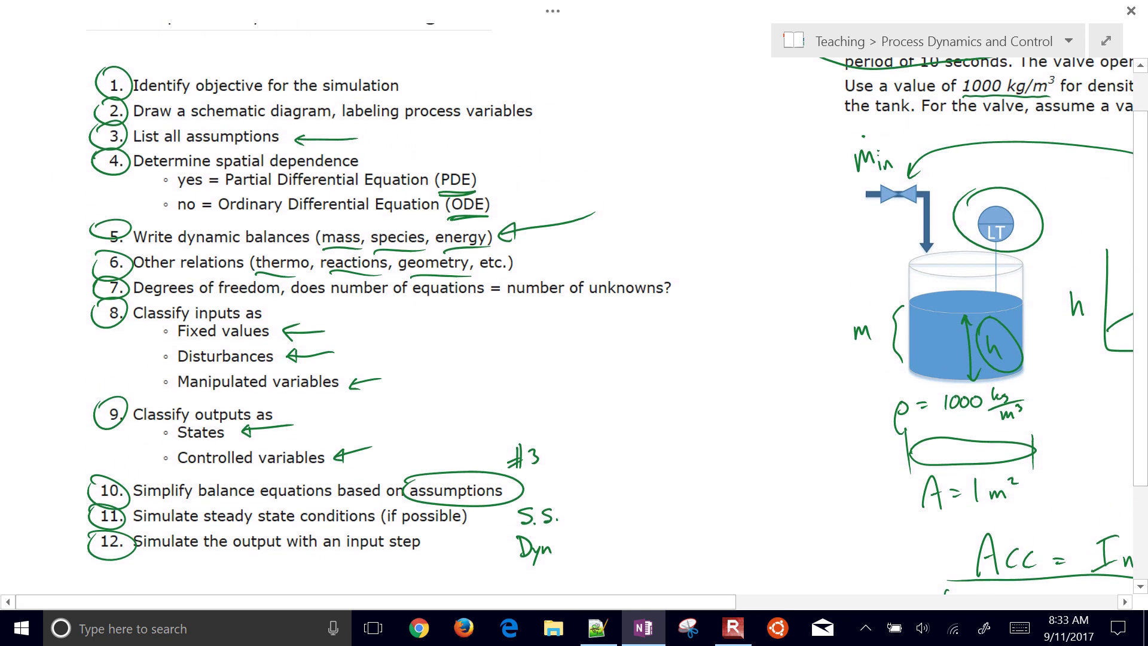
mouse_move(574, 245)
left_mouse_down()
mouse_move(496, 267)
mouse_move(509, 270)
left_mouse_up()
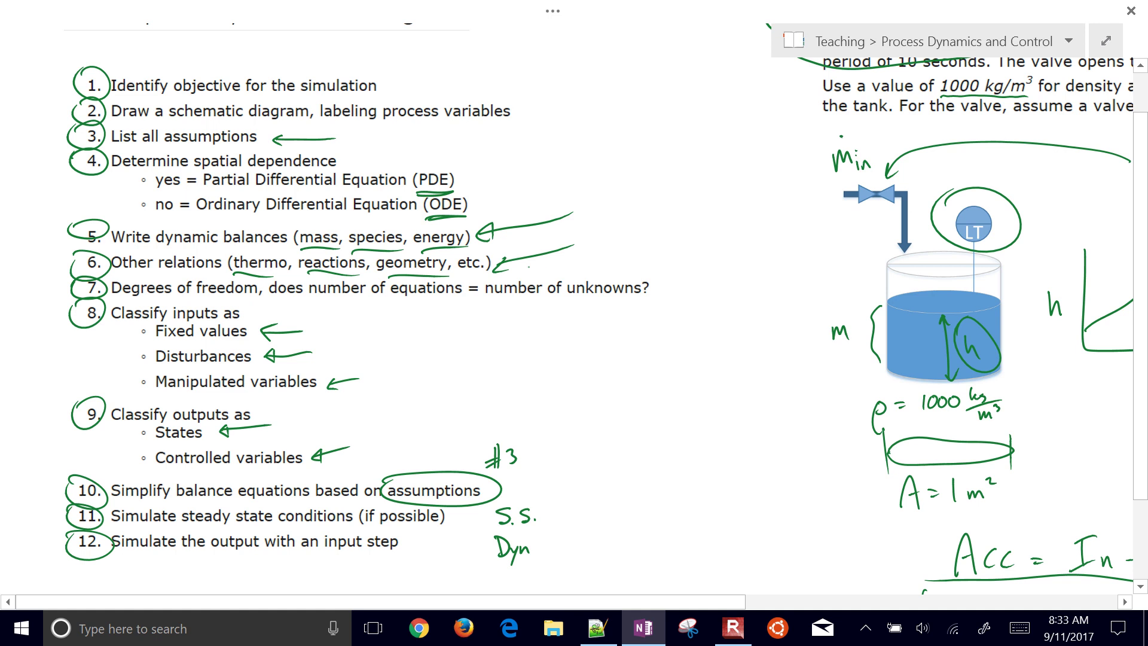
Write m = ρV = ρhA under the boxed balance, circle hA arrowed to V, underline ρV
scroll(574, 311, "down", 5)
scroll(574, 311, "right", 10)
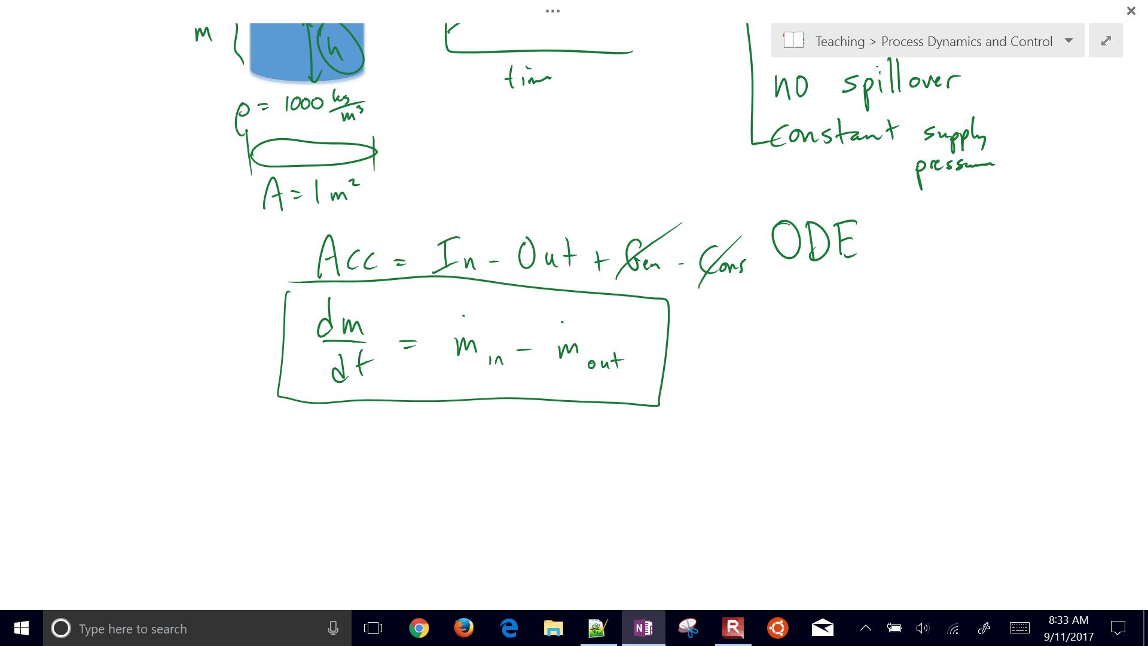
mouse_move(322, 451)
left_mouse_down()
mouse_move(348, 473)
mouse_move(374, 457)
mouse_move(418, 486)
mouse_move(422, 459)
mouse_move(458, 440)
mouse_move(508, 452)
mouse_move(508, 462)
left_mouse_up()
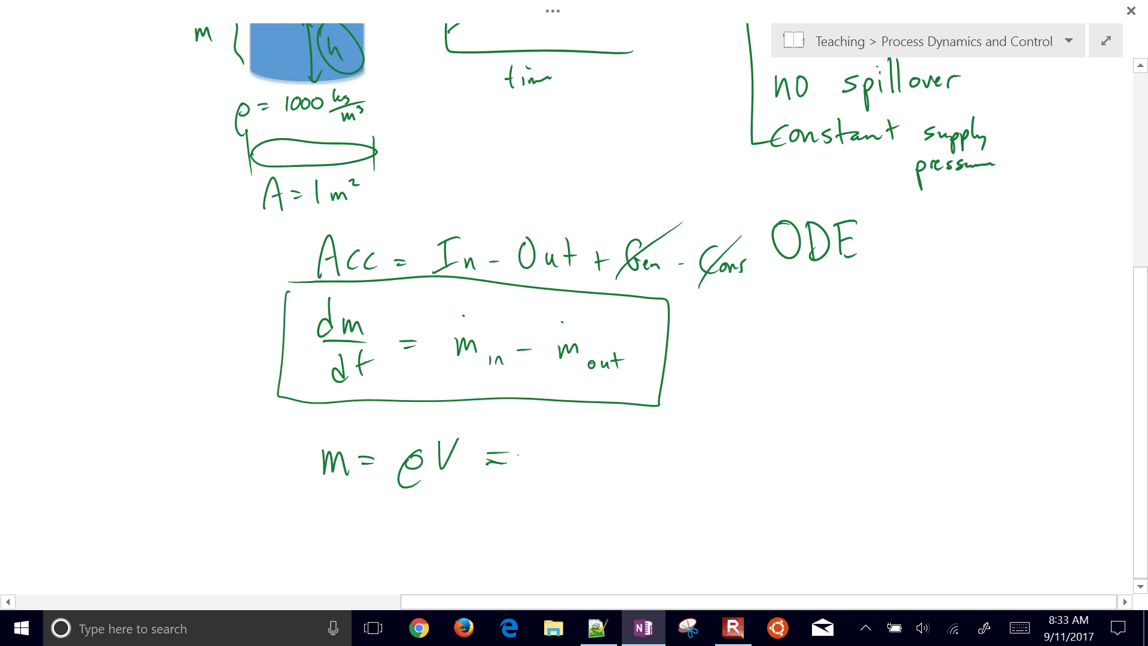
mouse_move(557, 453)
left_mouse_down()
mouse_move(559, 468)
mouse_move(604, 456)
mouse_move(608, 468)
mouse_move(643, 464)
left_mouse_up()
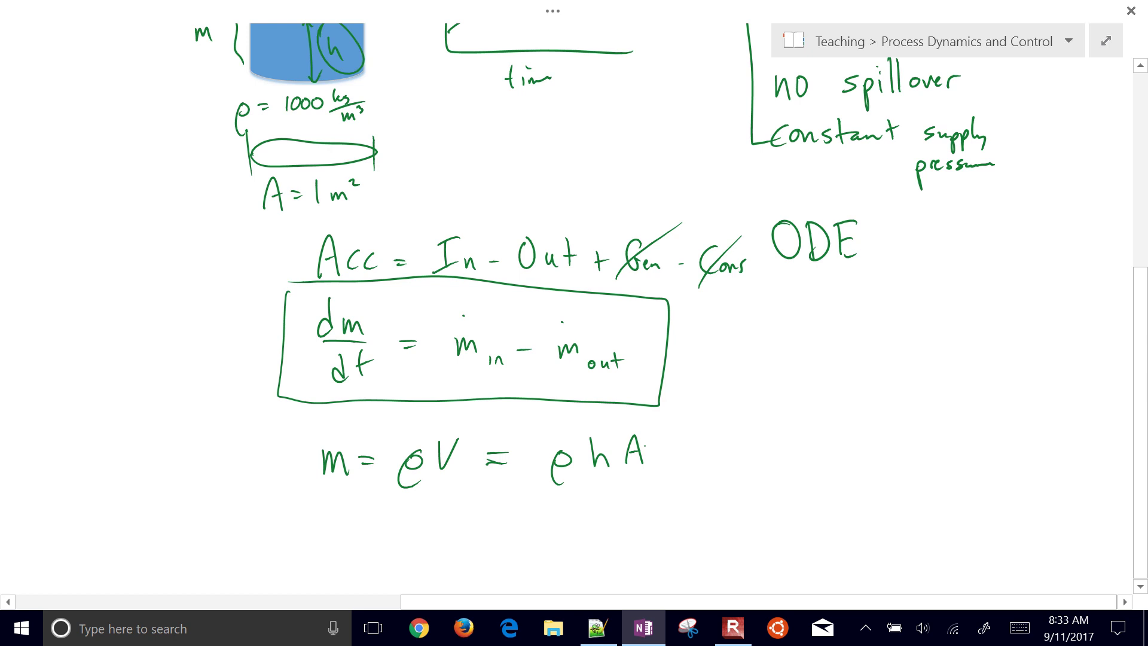
mouse_move(583, 422)
left_mouse_down()
mouse_move(589, 473)
mouse_move(576, 429)
mouse_move(473, 430)
left_mouse_up()
left_click_drag(472, 430, 496, 431)
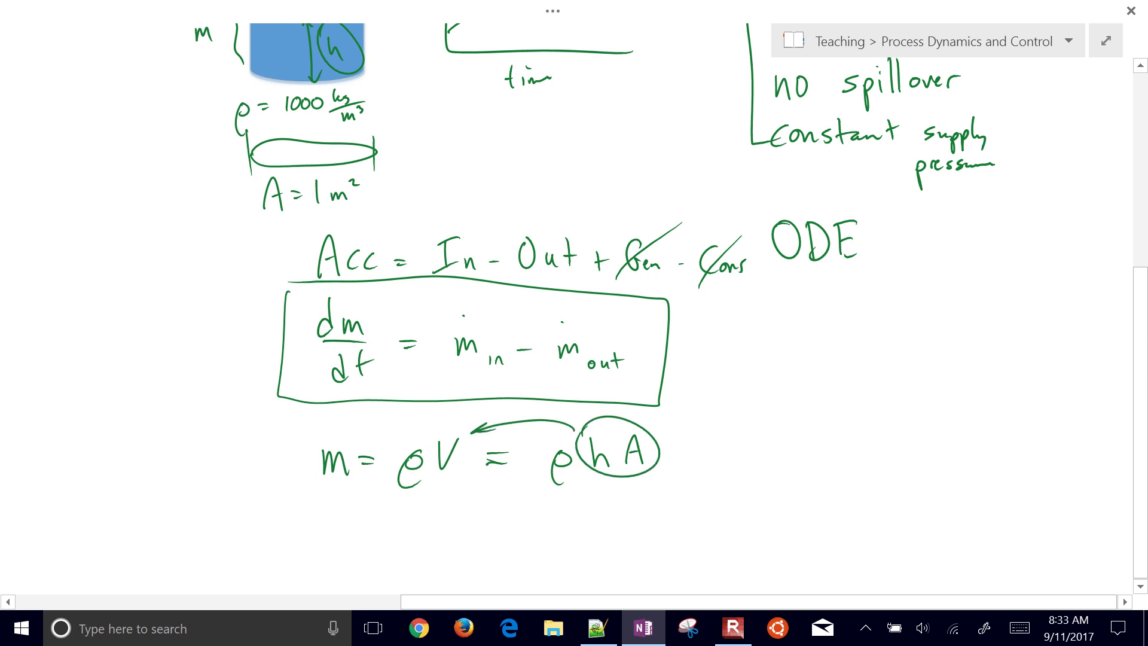
mouse_move(397, 492)
left_mouse_down()
mouse_move(433, 495)
mouse_move(397, 495)
left_mouse_up()
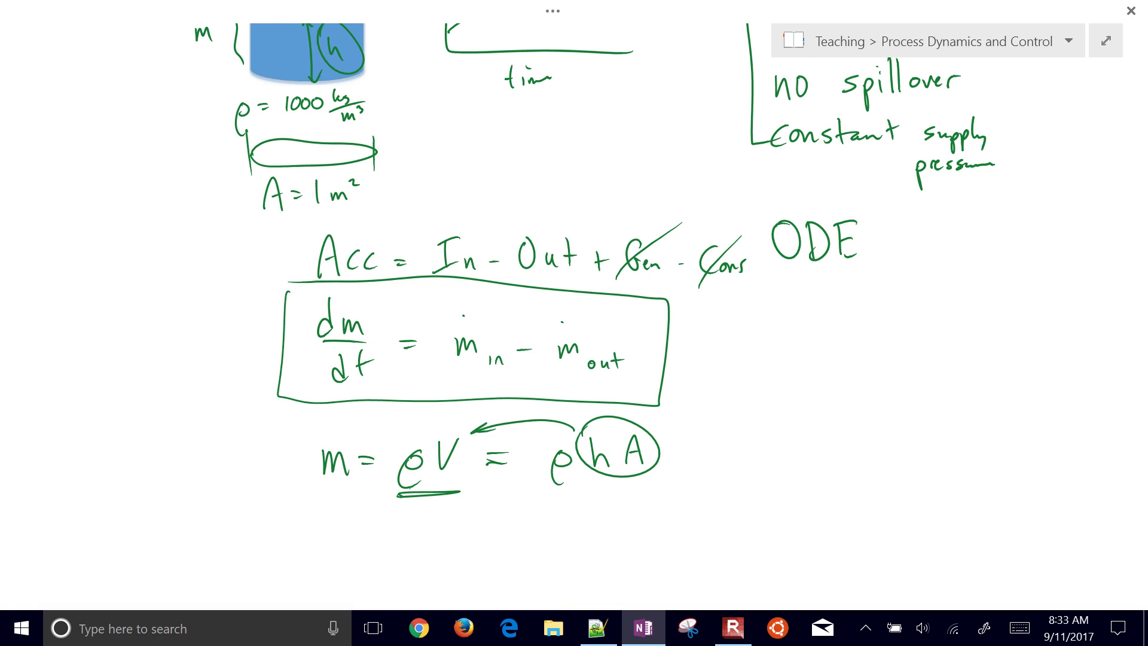
scroll(574, 317, "left", 15)
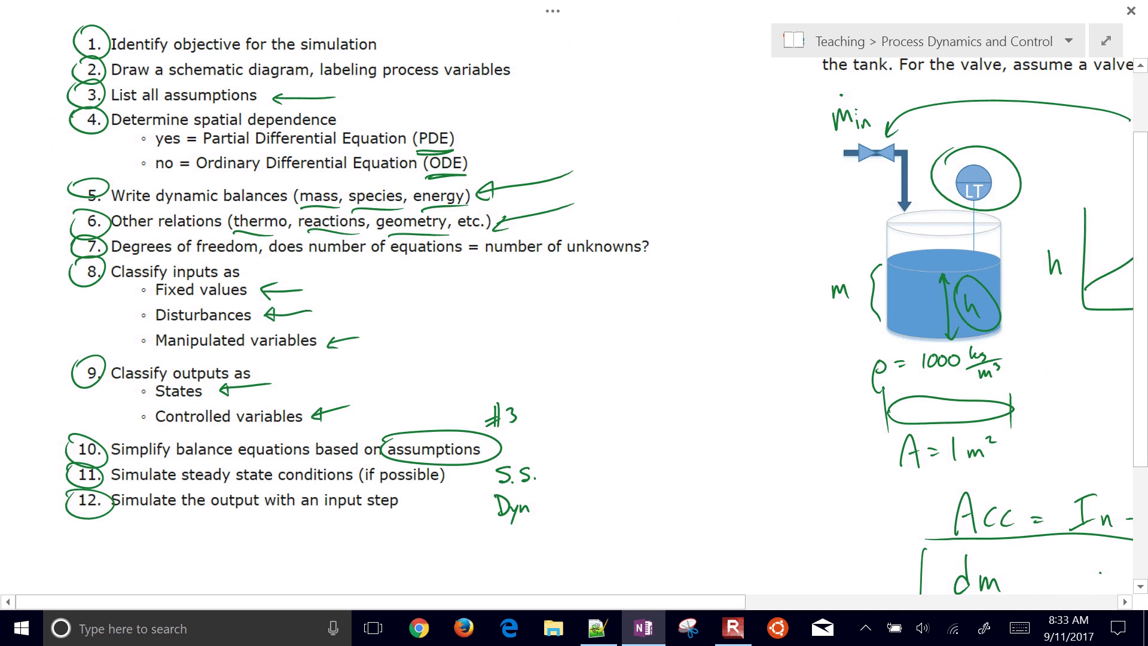
Arrow step 7 and note '1 mass balance' beside step 8
mouse_move(704, 231)
left_mouse_down()
mouse_move(657, 250)
mouse_move(667, 252)
left_mouse_up()
mouse_move(609, 273)
left_mouse_down()
mouse_move(610, 295)
mouse_move(662, 296)
left_mouse_up()
left_click_drag(670, 289, 782, 290)
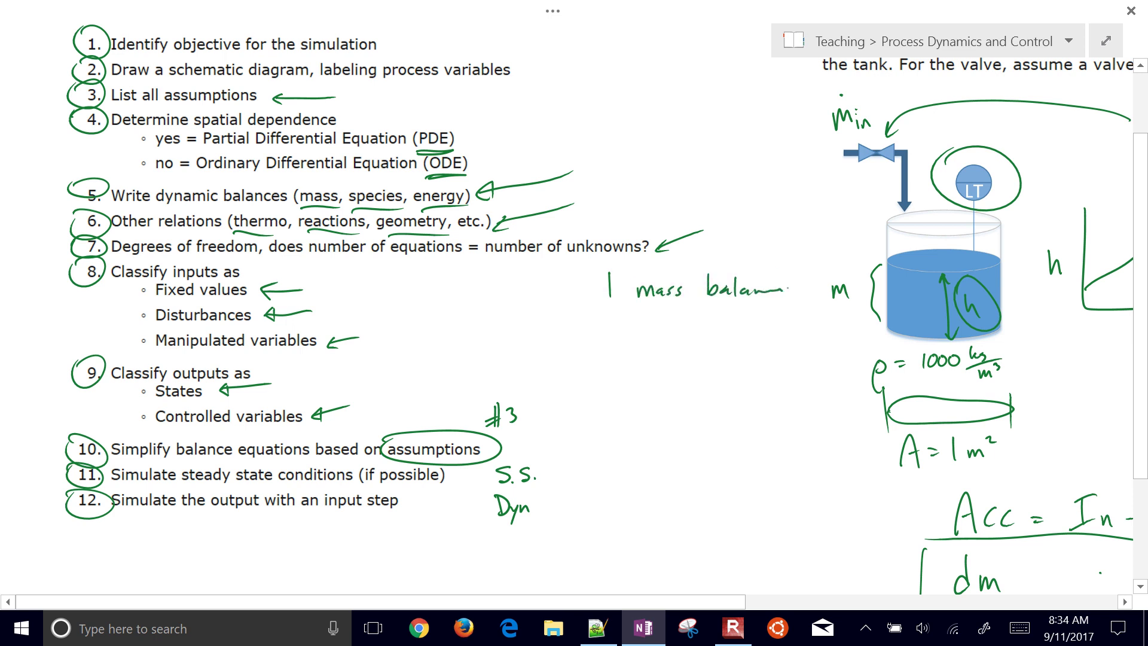
Write and circle h as the unknown, arrowed and labelled '# unk.'
mouse_move(626, 313)
left_mouse_down()
mouse_move(628, 346)
mouse_move(642, 349)
left_mouse_up()
mouse_move(638, 313)
left_mouse_down()
mouse_move(624, 312)
mouse_move(723, 347)
left_mouse_up()
left_click_drag(738, 323, 735, 337)
left_click_drag(724, 334, 735, 332)
left_click_drag(752, 330, 758, 343)
left_click_drag(762, 335, 773, 344)
left_click_drag(780, 331, 781, 343)
left_click_drag(789, 334, 788, 342)
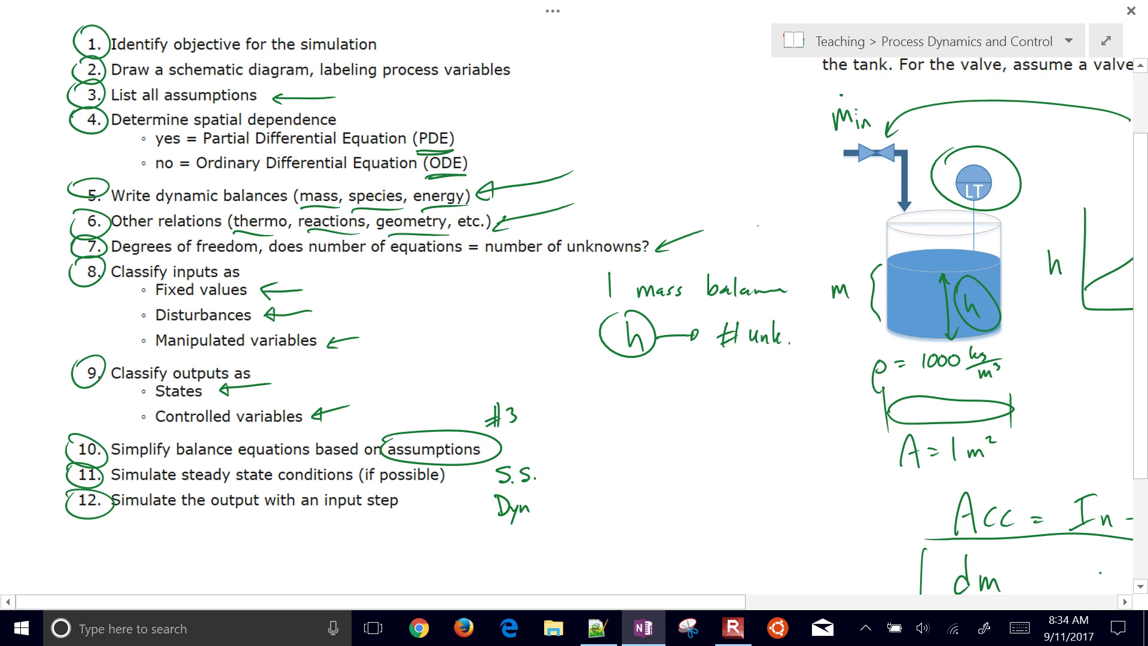
Circle the 1 before mass balance, point an arrow at it and label it '# eqn'
left_click_drag(591, 270, 614, 263)
left_click_drag(566, 290, 589, 288)
left_click_drag(583, 283, 584, 293)
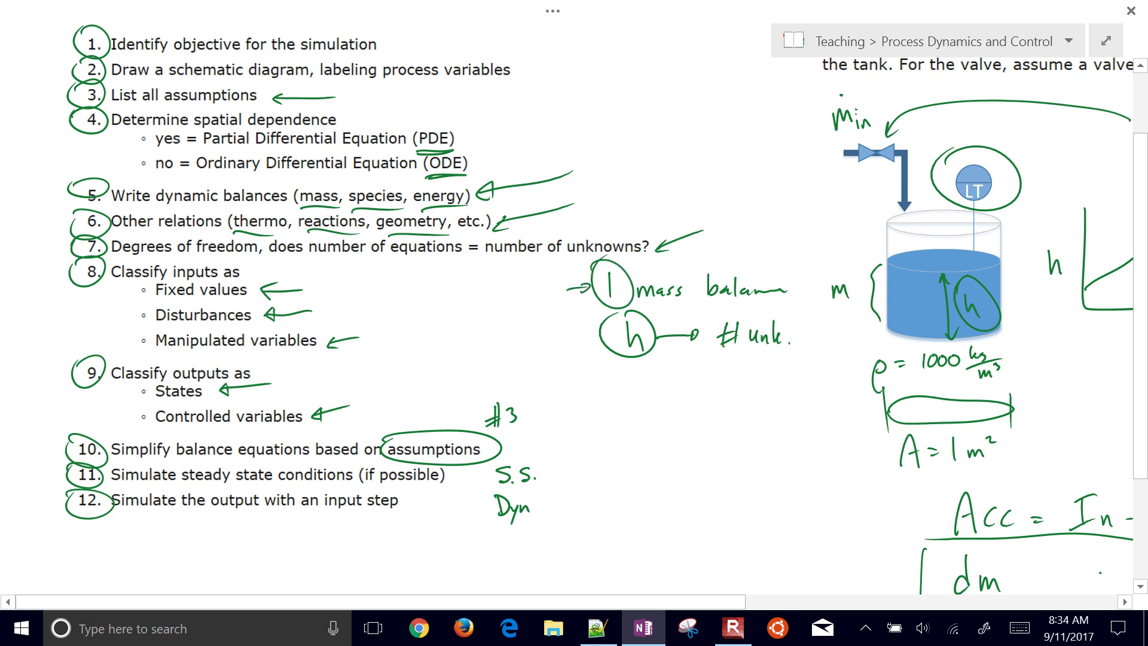
left_click_drag(473, 274, 470, 300)
mouse_move(486, 272)
left_mouse_down()
mouse_move(481, 295)
mouse_move(485, 280)
left_mouse_up()
mouse_move(470, 294)
left_mouse_down()
mouse_move(496, 288)
mouse_move(479, 317)
left_mouse_up()
left_click_drag(488, 307, 486, 329)
left_click_drag(490, 309, 518, 294)
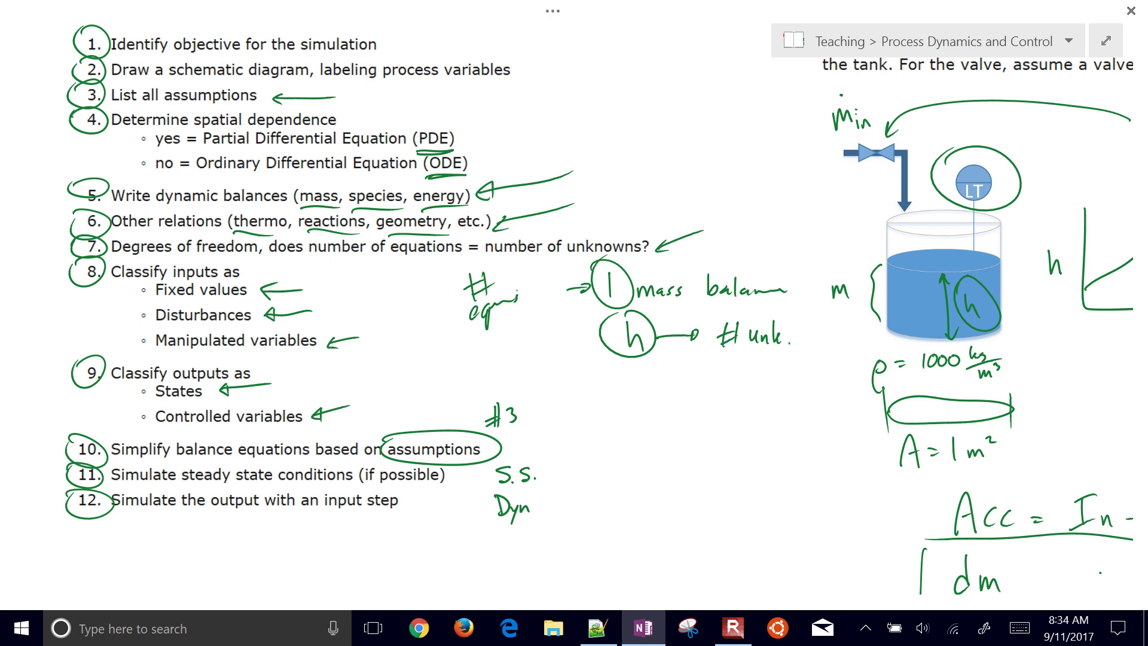
Write ρ by Fixed values, % open by Manipulated variables, and h by States
mouse_move(333, 273)
left_mouse_down()
mouse_move(334, 301)
mouse_move(339, 272)
left_mouse_up()
mouse_move(377, 316)
left_mouse_down()
mouse_move(366, 326)
mouse_move(377, 344)
left_mouse_up()
left_click_drag(388, 327, 443, 323)
left_click(414, 327)
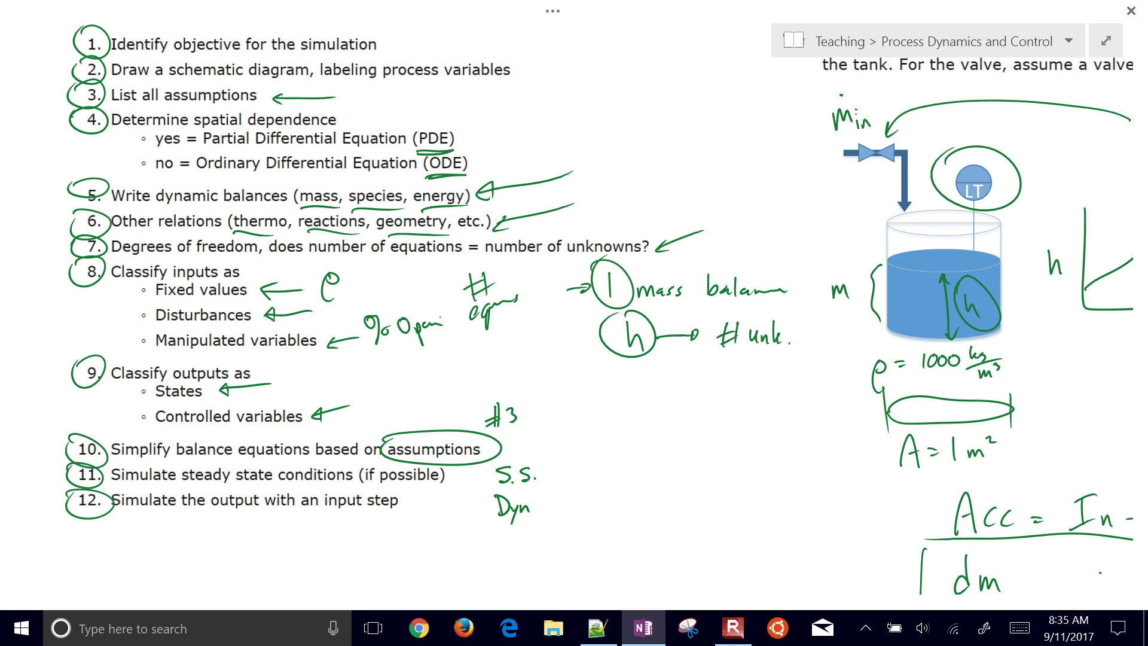
mouse_move(299, 364)
left_mouse_down()
mouse_move(303, 386)
mouse_move(318, 385)
left_mouse_up()
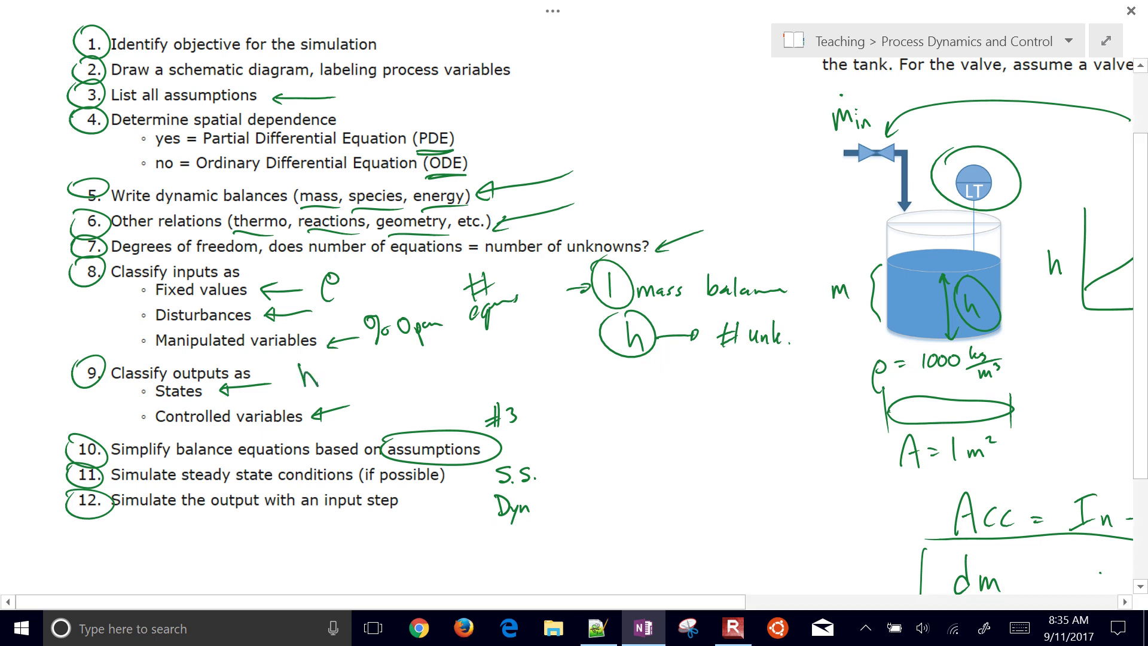